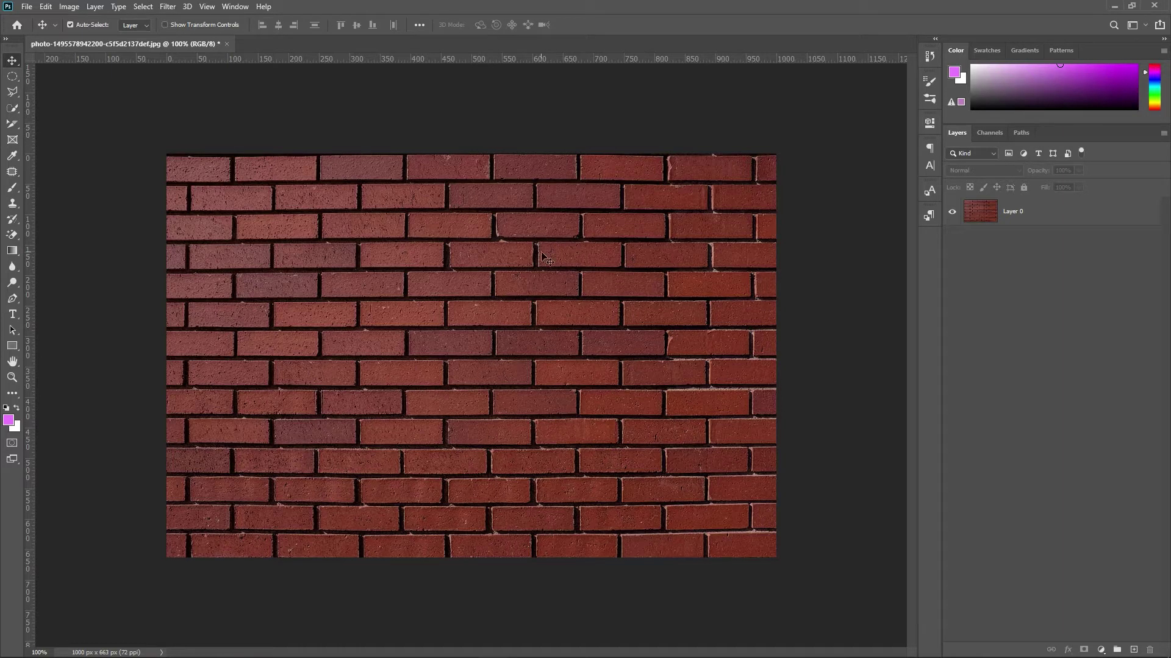
# Select Layer 0, the unlocked brick wall photo layer, in the Layers panel.
pyautogui.click(1025, 218)
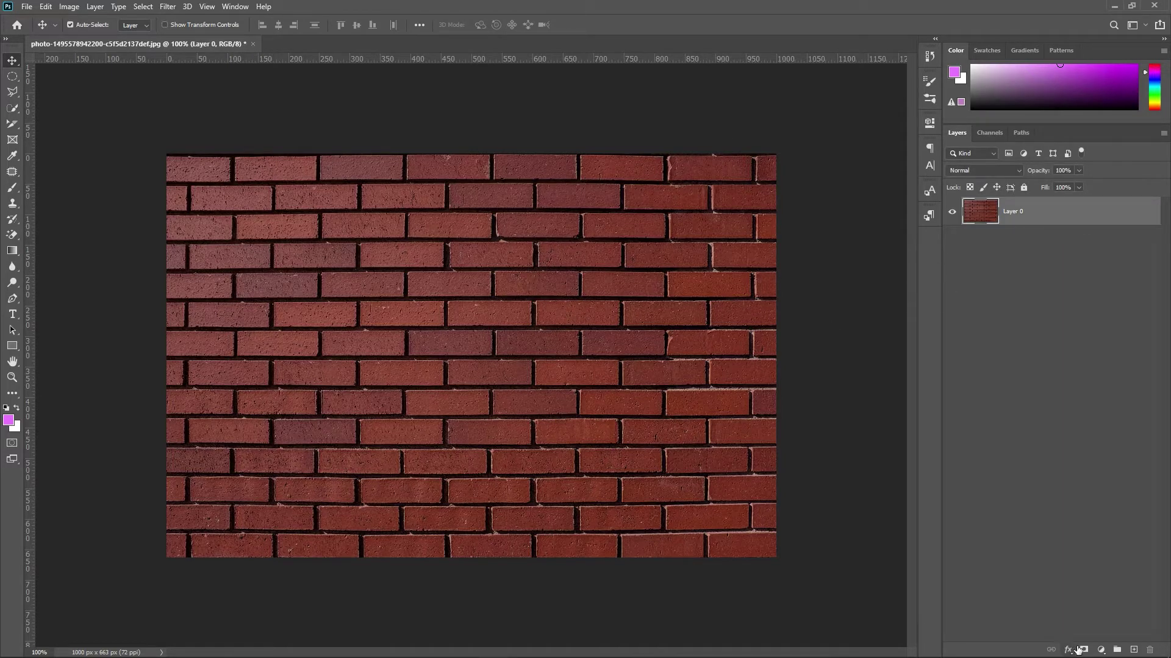
# Add a Brightness/Contrast adjustment with Brightness -78 and Contrast 29.
pyautogui.click(1101, 651)
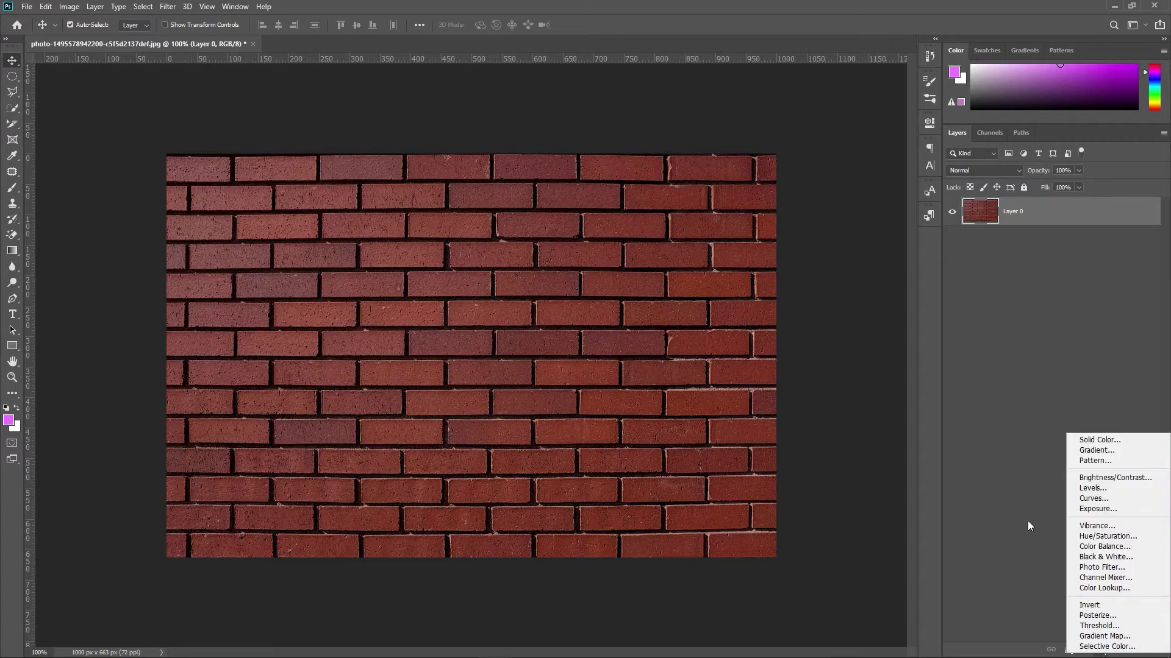
pyautogui.click(1091, 478)
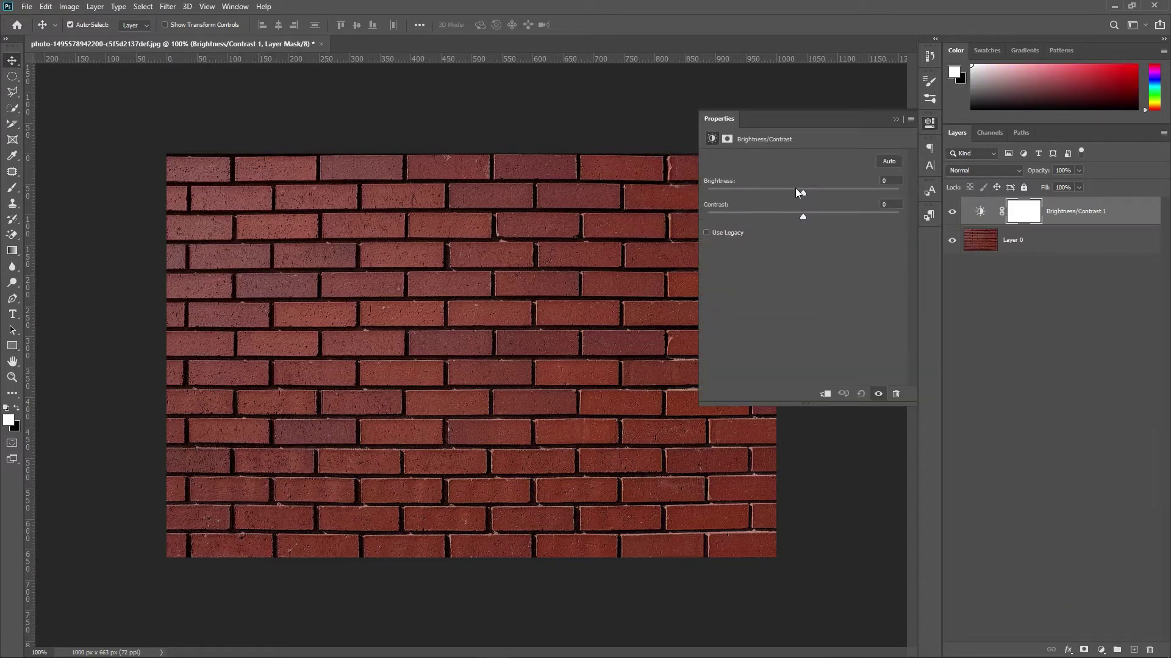
pyautogui.moveTo(795, 190); pyautogui.dragTo(753, 193)
pyautogui.moveTo(803, 216); pyautogui.dragTo(831, 215)
# Add a Curves adjustment with the curve bent down to darken the wall further.
pyautogui.click(1101, 650)
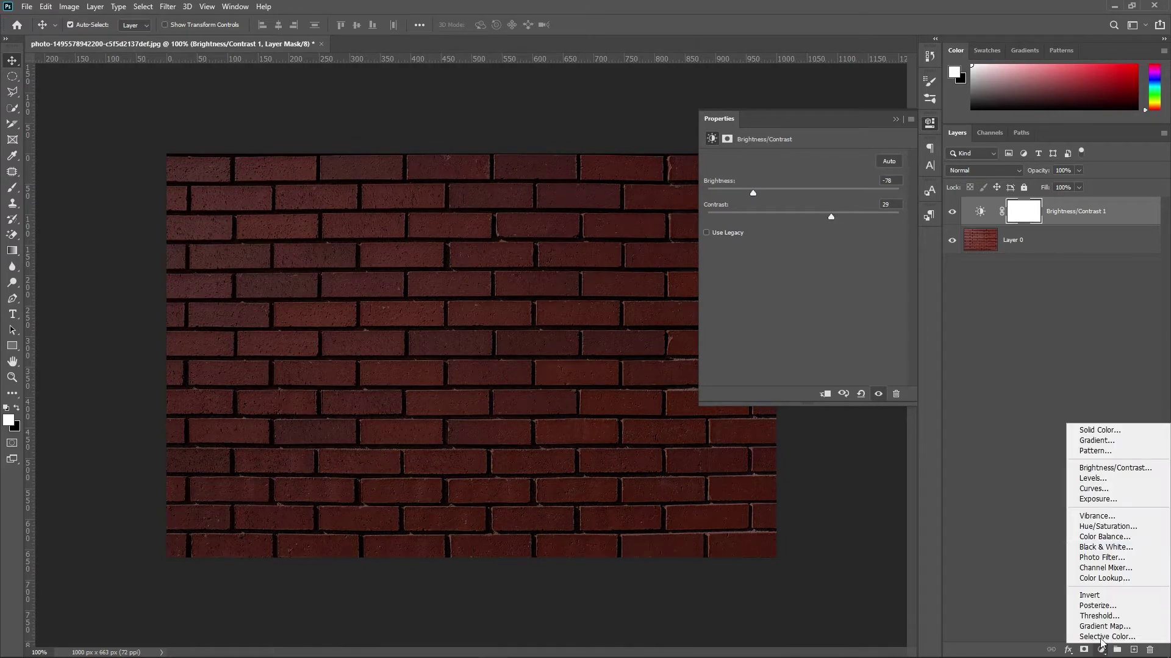
pyautogui.click(1098, 488)
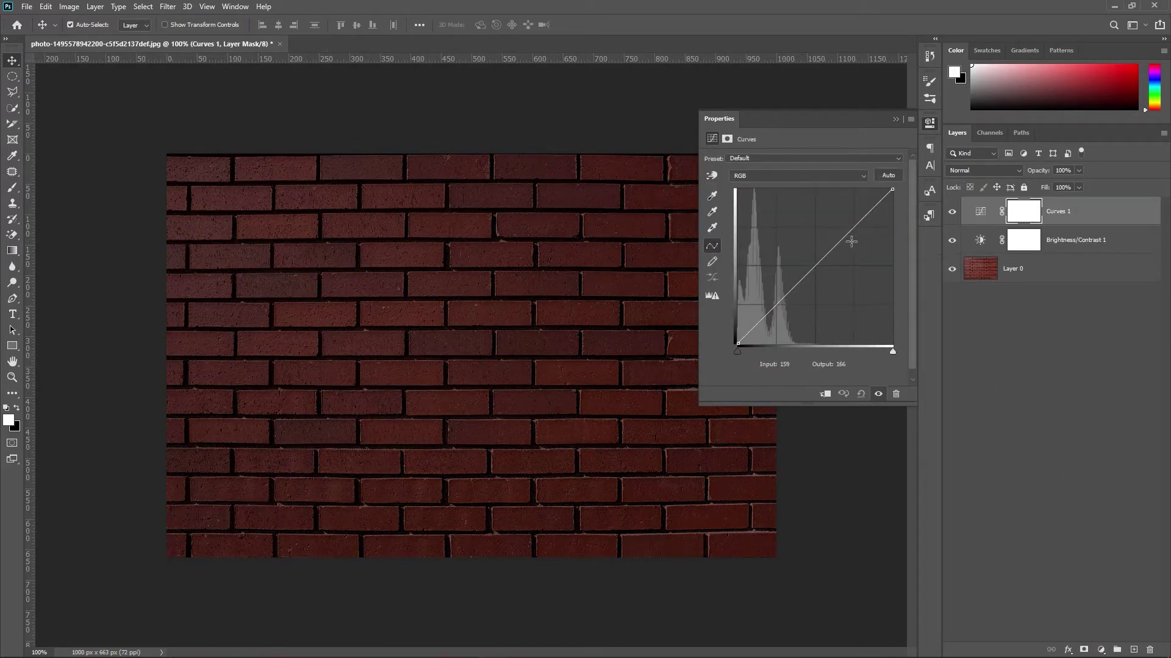
pyautogui.moveTo(858, 231); pyautogui.dragTo(861, 235)
pyautogui.moveTo(787, 297); pyautogui.dragTo(793, 325)
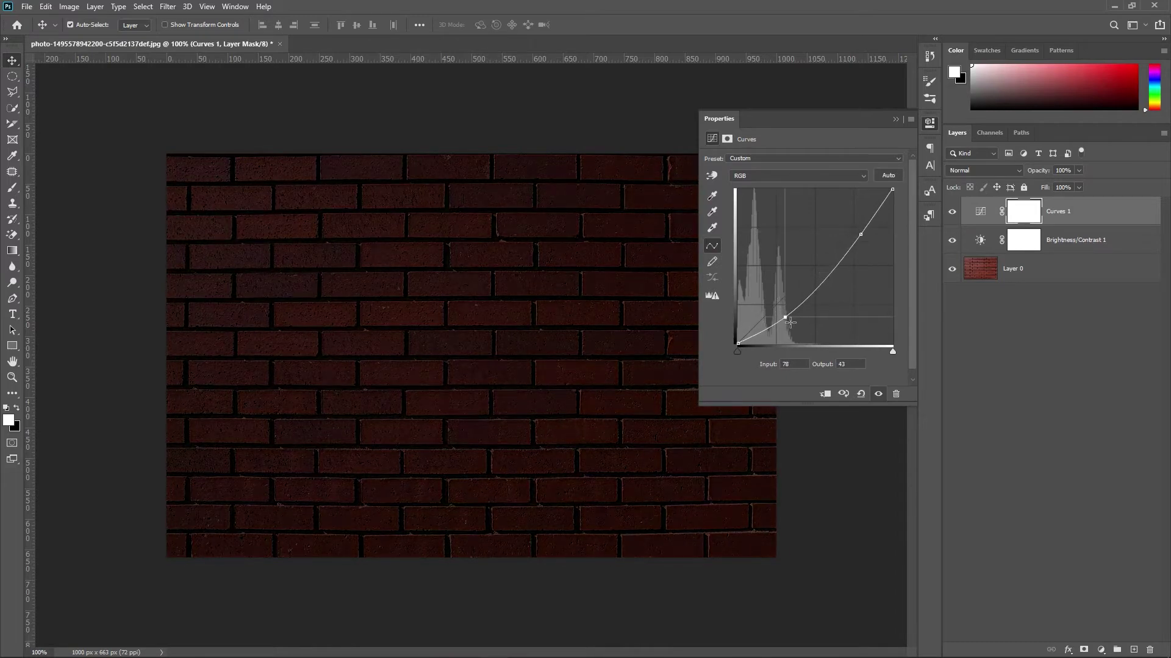
pyautogui.moveTo(860, 235); pyautogui.dragTo(868, 238)
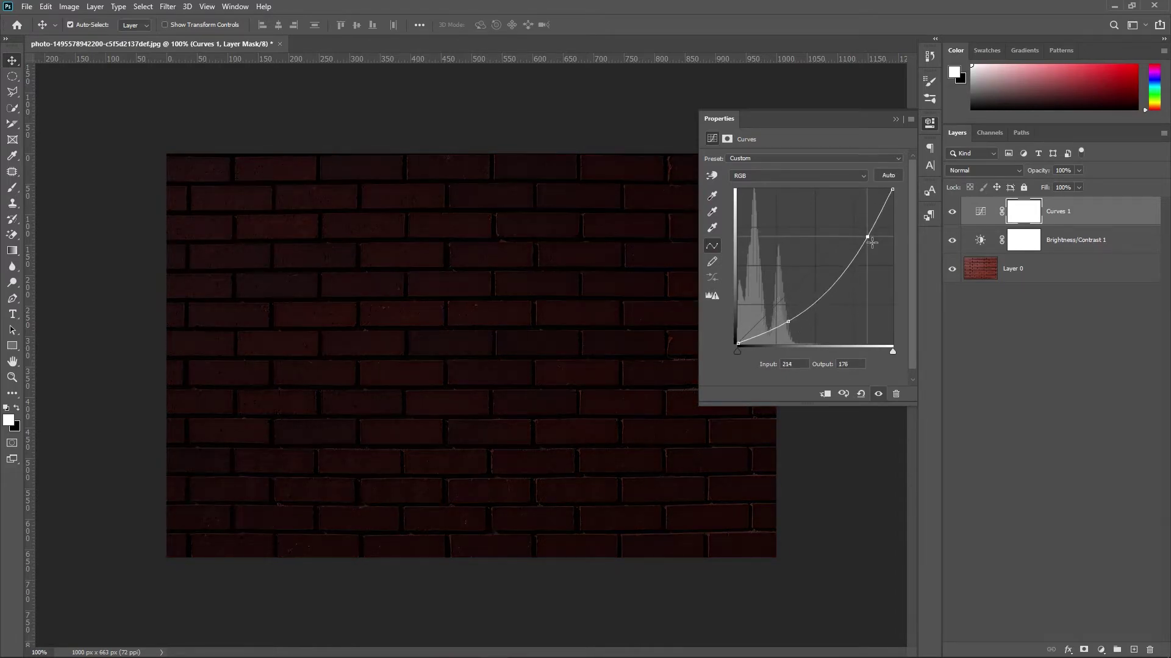
pyautogui.click(1060, 390)
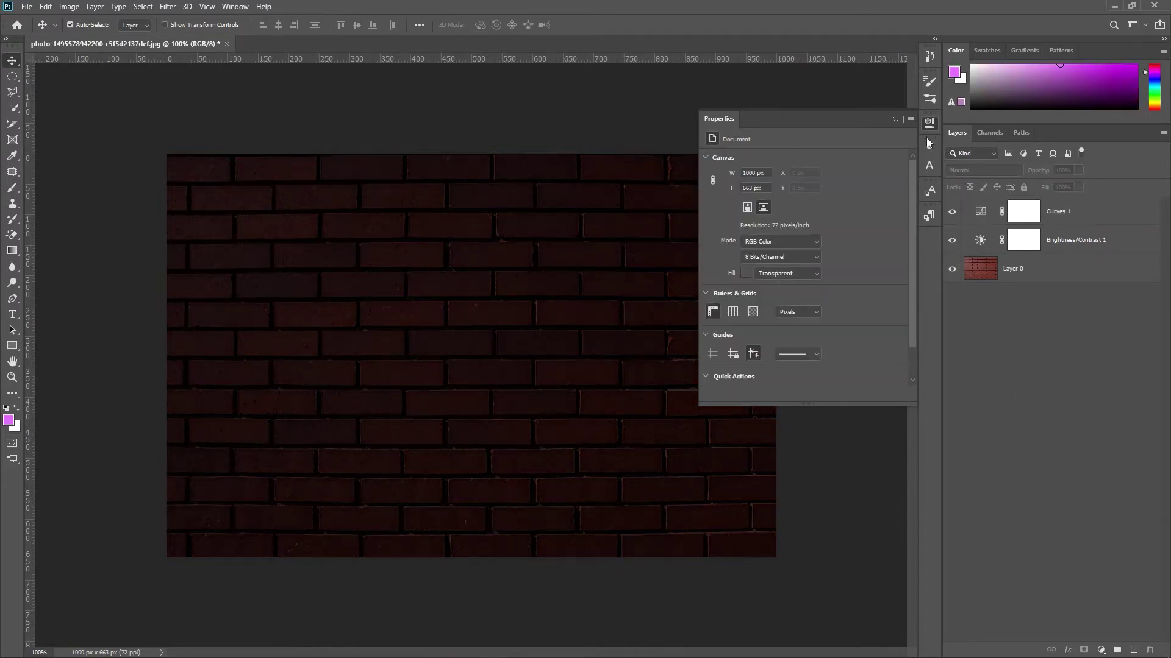
# Add the text 'TEXTO NEON', scaled to about 80% and centred on the wall.
pyautogui.click(893, 119)
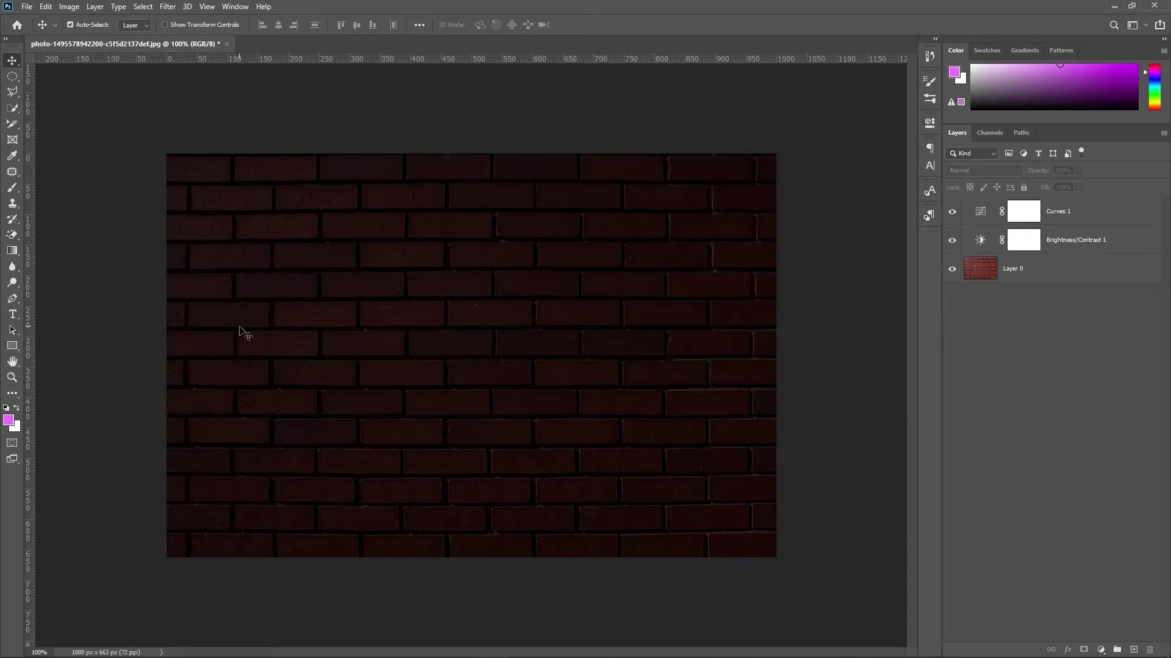
pyautogui.press('t')
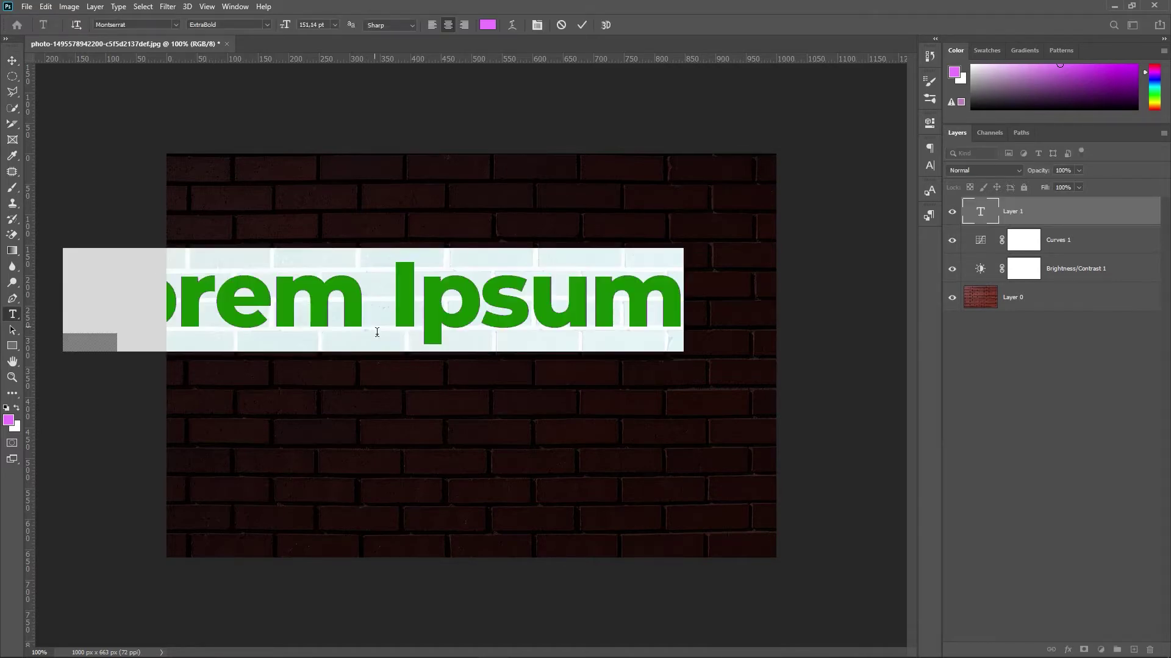
pyautogui.write('TEXTO NEON')
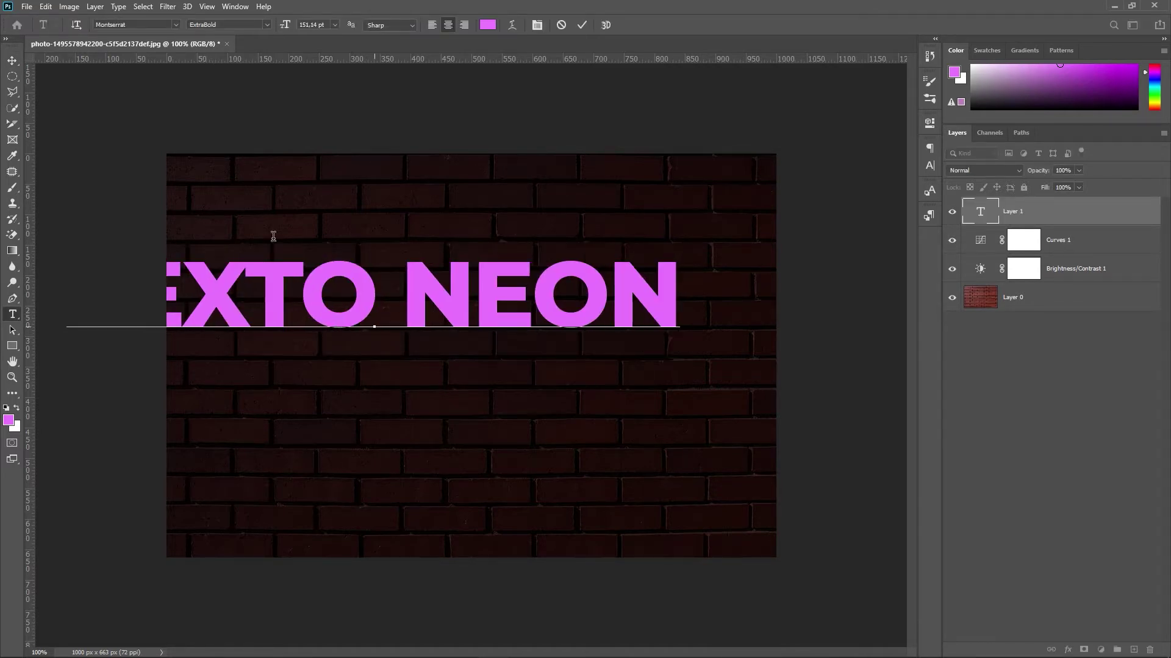
pyautogui.hotkey('ctrl', 'Return')
pyautogui.hotkey('ctrl', 't')
pyautogui.moveTo(518, 301); pyautogui.dragTo(589, 352)
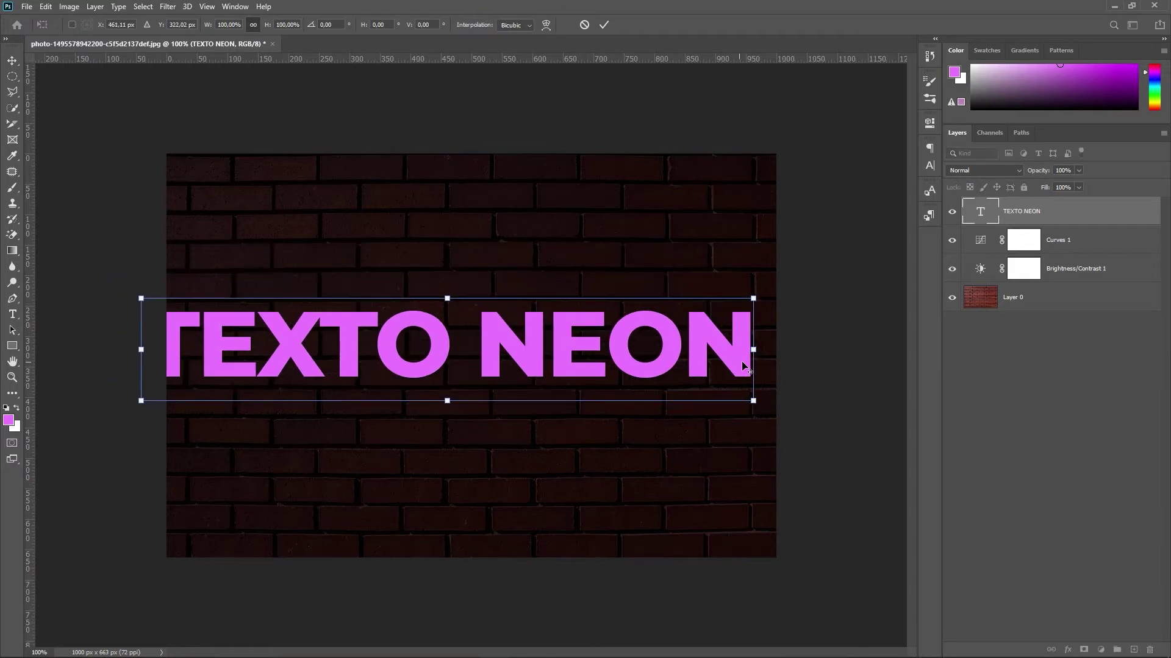
pyautogui.moveTo(744, 366); pyautogui.dragTo(685, 358)
pyautogui.moveTo(590, 356); pyautogui.dragTo(614, 359)
pyautogui.press('Return')
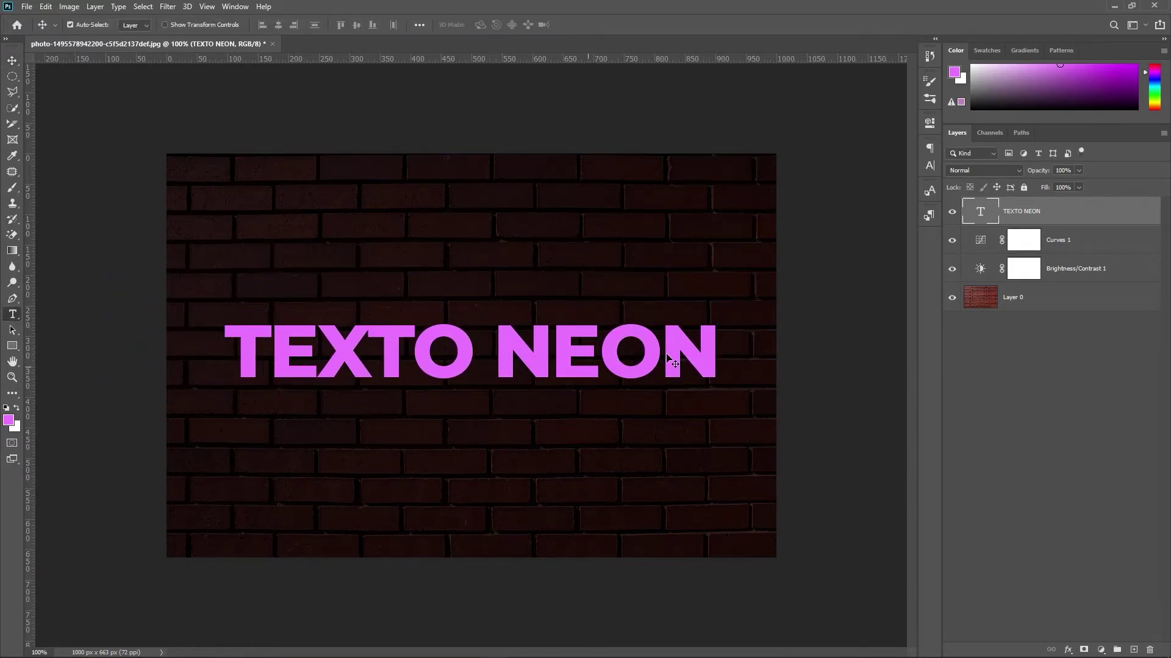
# Change the text to Montserrat Light and reapply its centred position.
pyautogui.doubleClick(668, 359)
pyautogui.click(268, 26)
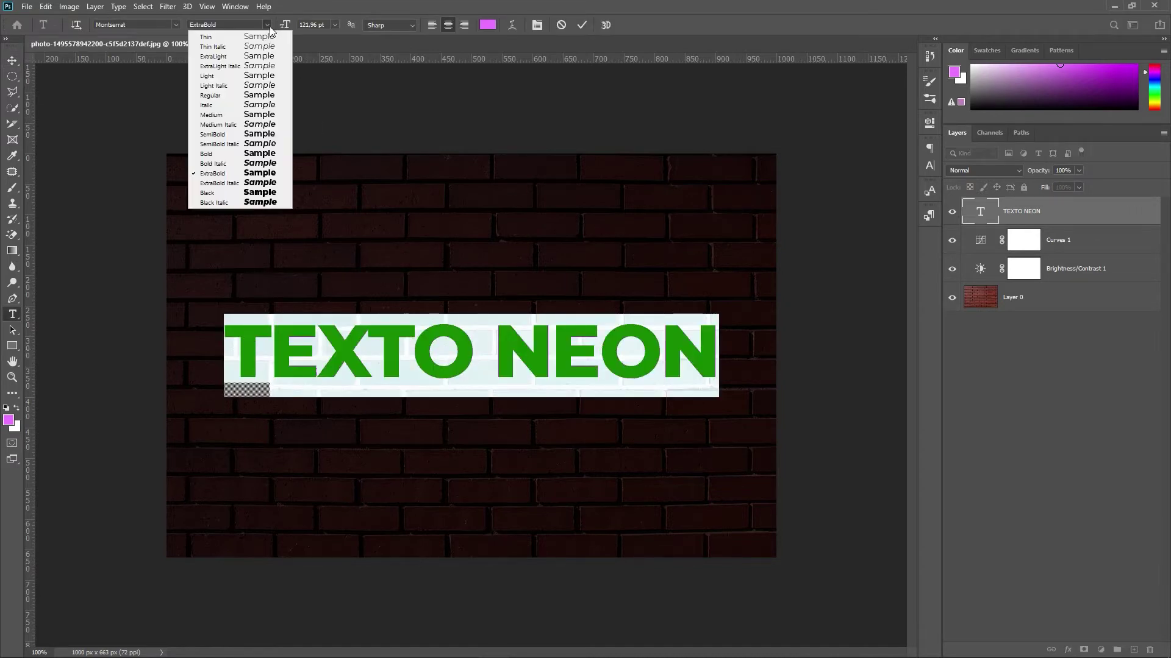
pyautogui.click(256, 75)
pyautogui.click(420, 333)
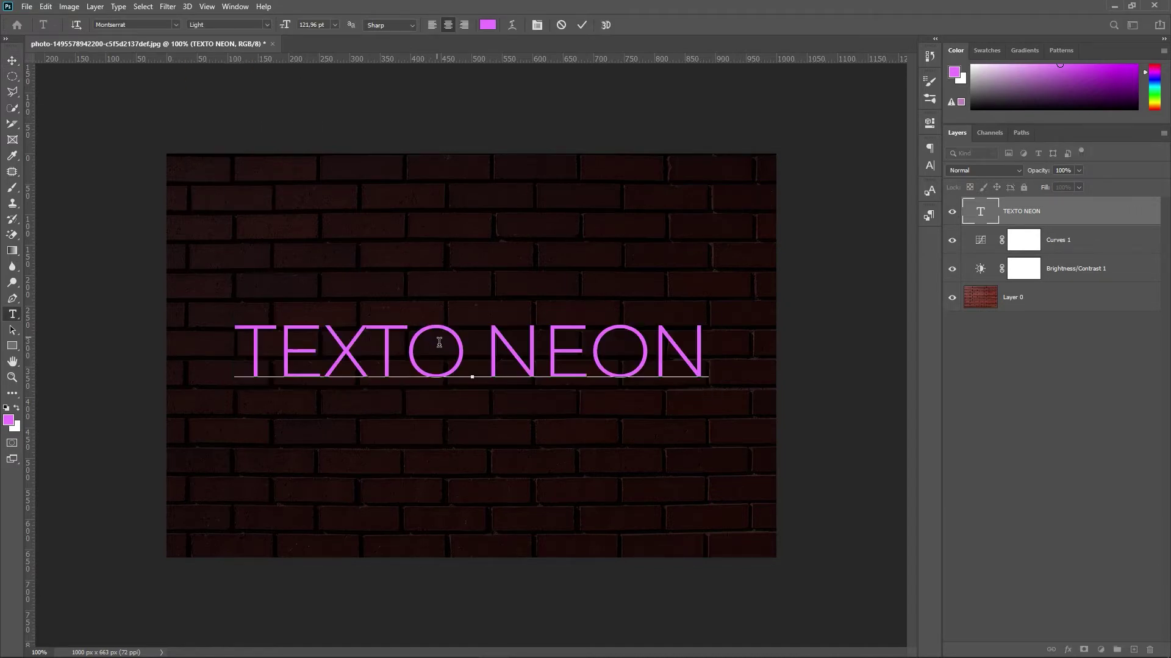
pyautogui.hotkey('ctrl', 'Return')
pyautogui.press('v')
pyautogui.hotkey('ctrl', 't')
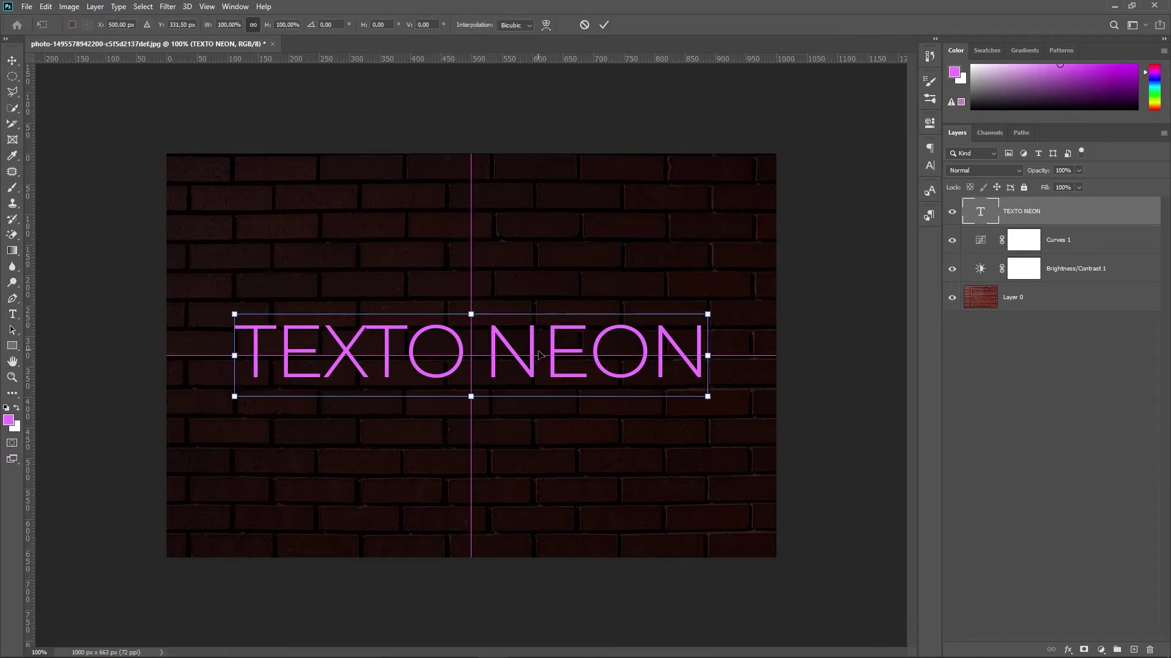
pyautogui.press('Return')
pyautogui.scroll(1, 461, 372)
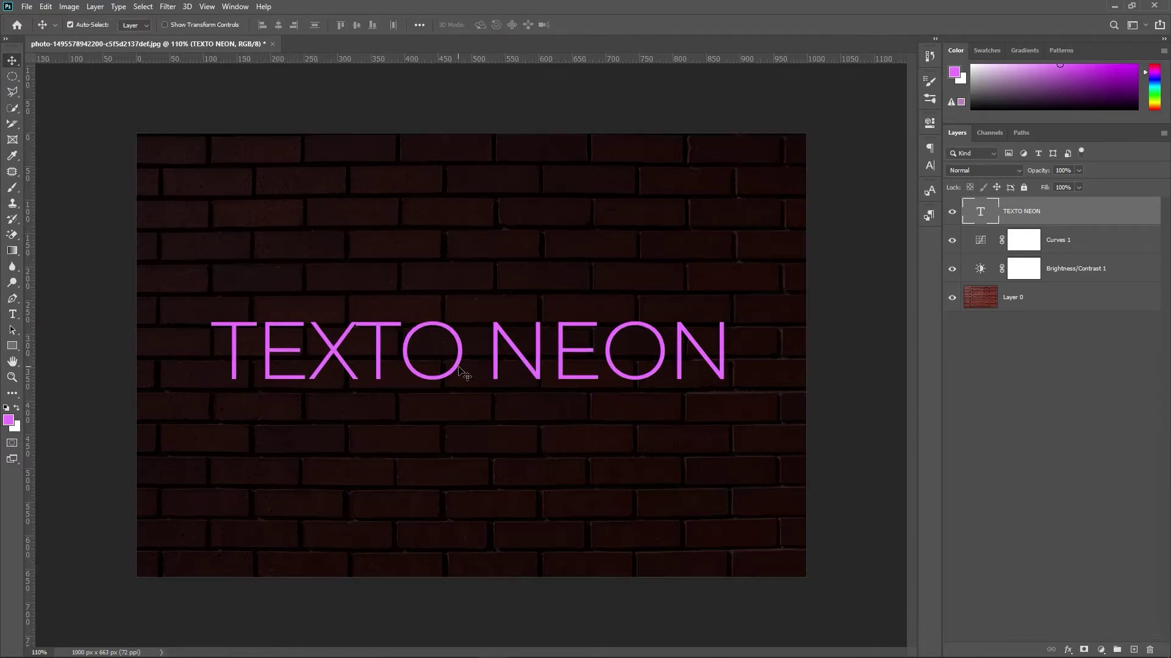
# Paint black with a large soft brush at the centre of the Brightness/Contrast mask.
pyautogui.click(1028, 272)
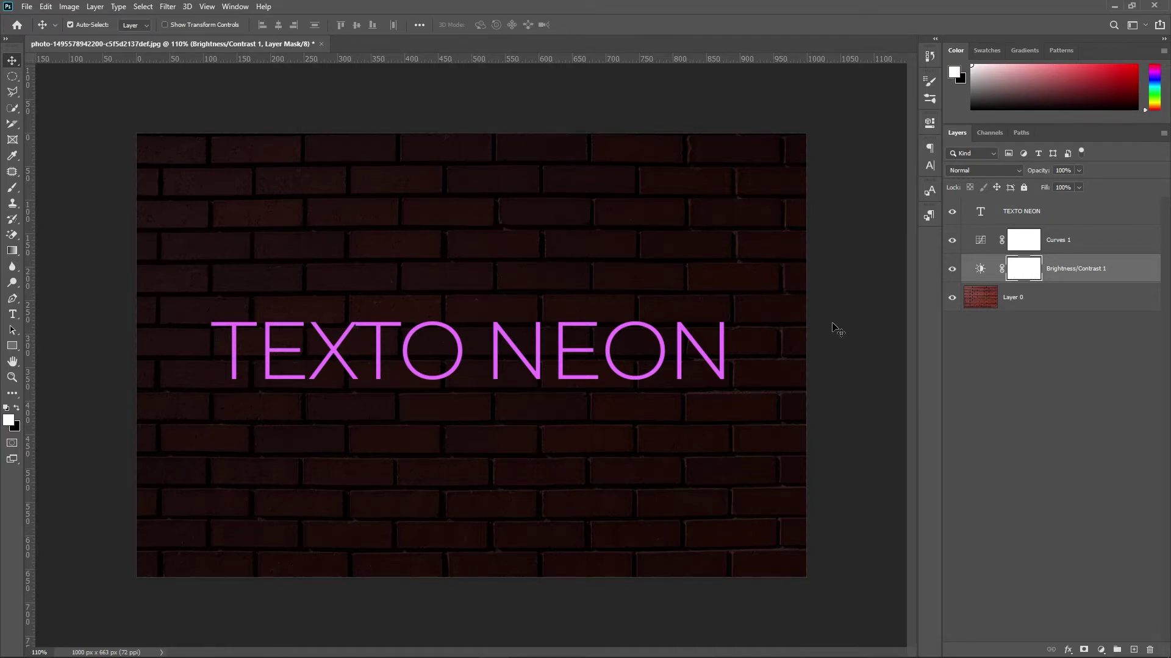
pyautogui.press('b')
pyautogui.press('x')
pyautogui.moveTo(476, 355); pyautogui.dragTo(476, 355)
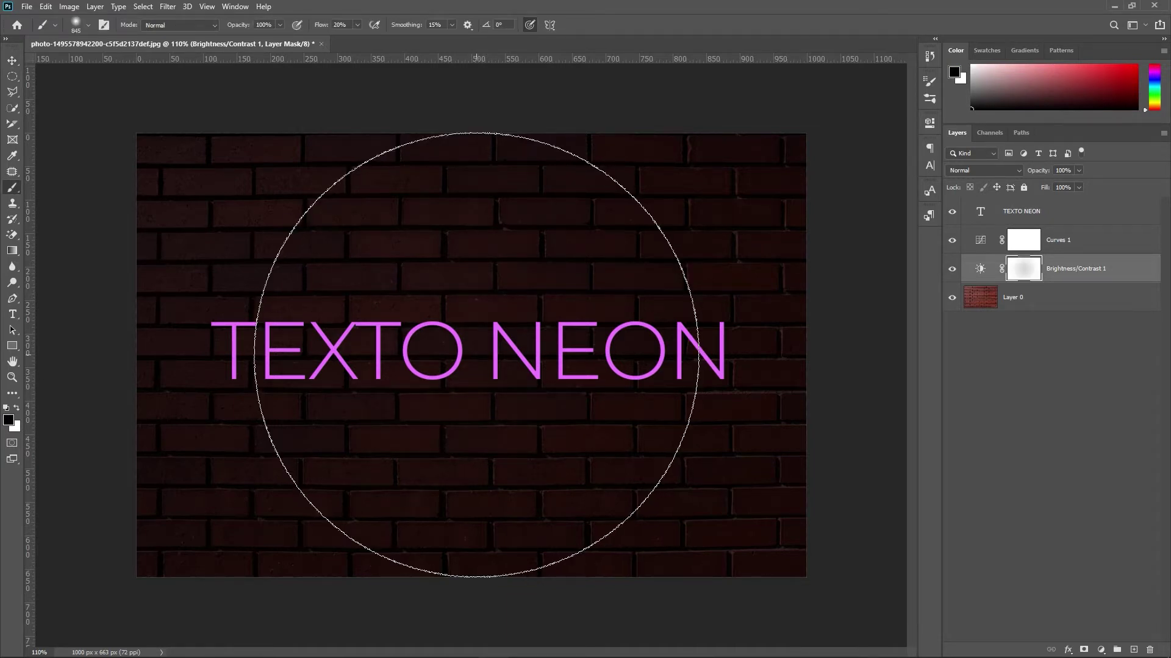
pyautogui.click(476, 355)
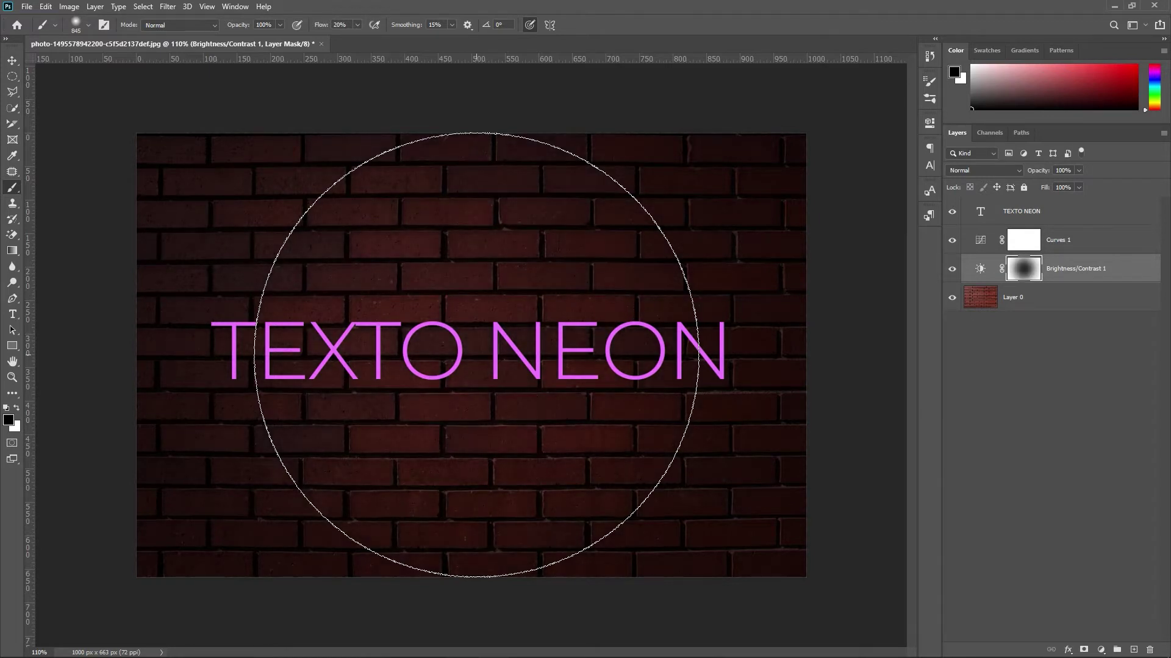
pyautogui.click(476, 355)
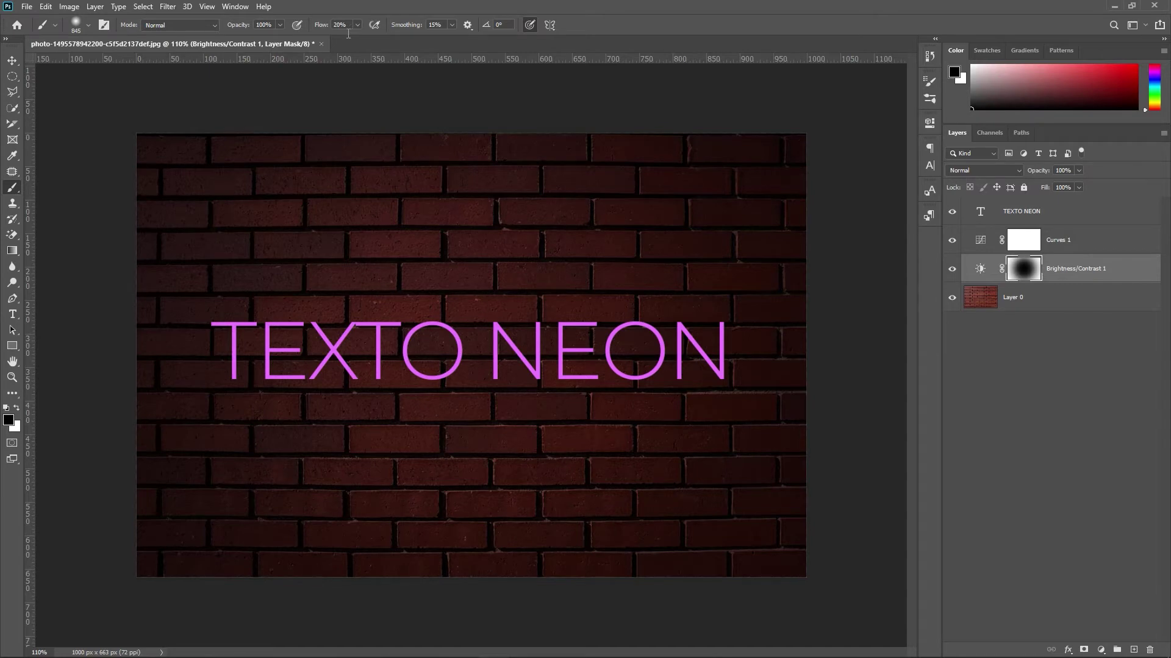
# Paint the Curves mask centre black too, then select the TEXTO NEON layer.
pyautogui.click(1024, 244)
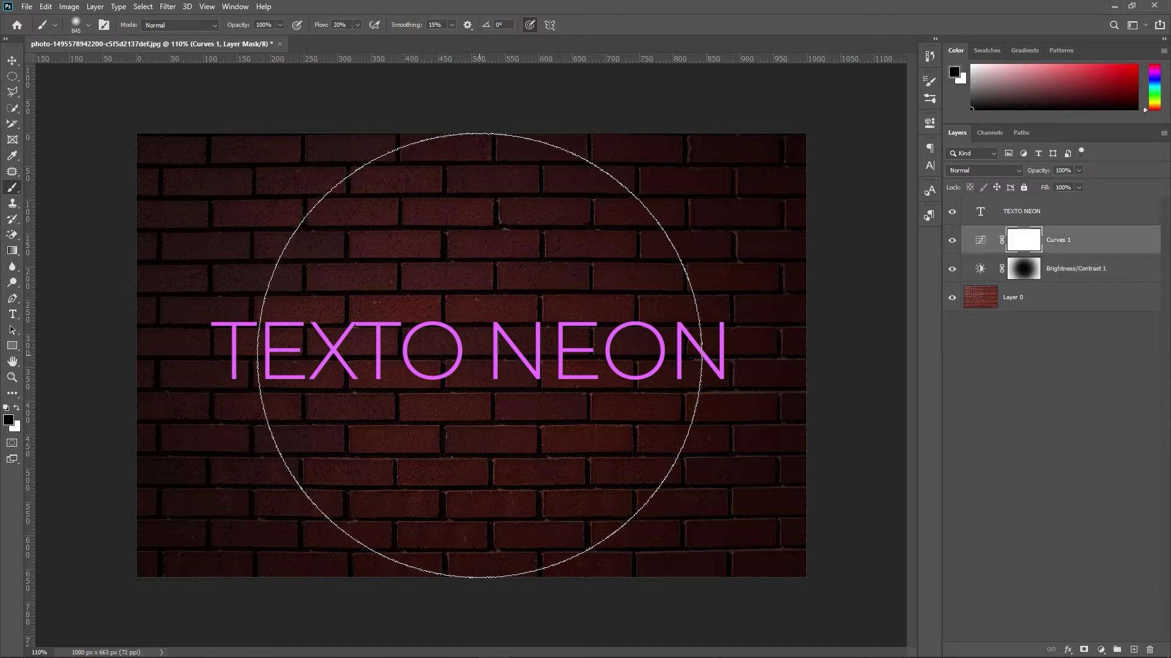
pyautogui.click(479, 355)
pyautogui.click(479, 355)
pyautogui.press('v')
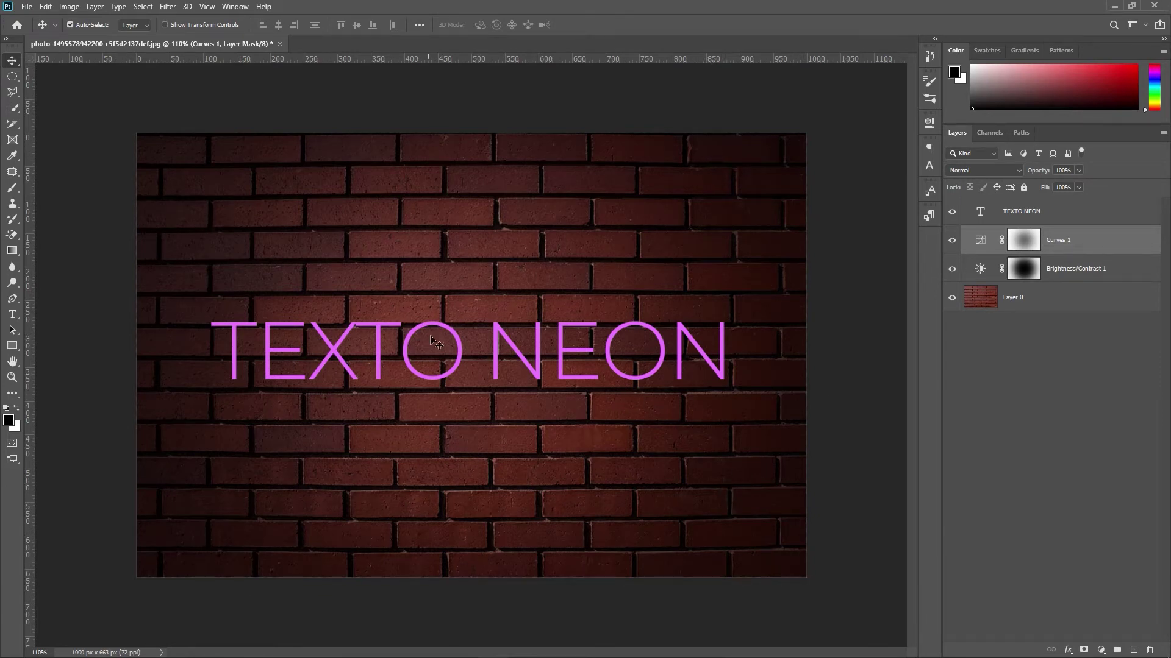
pyautogui.press('b')
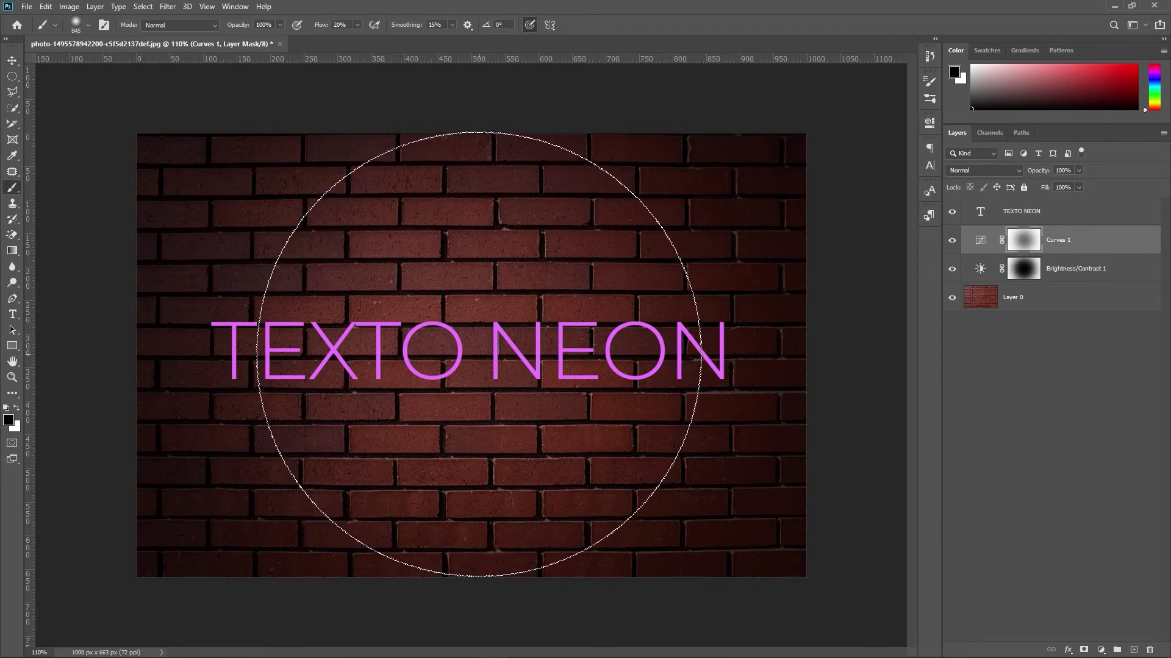
pyautogui.press('v')
pyautogui.click(1033, 347)
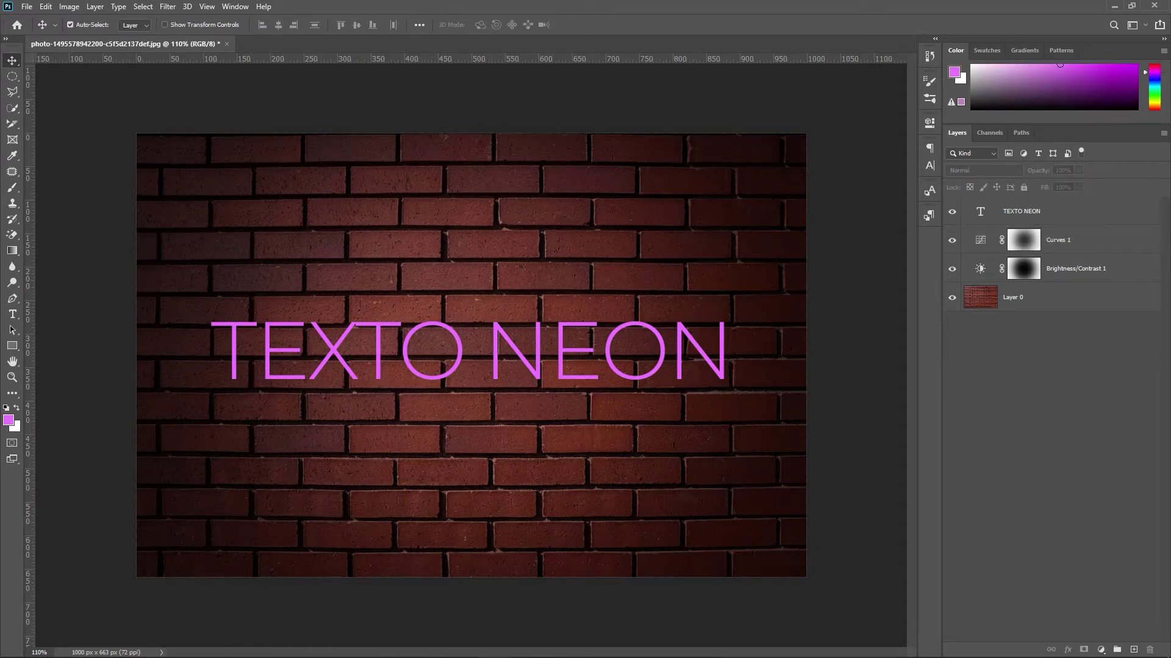
pyautogui.hotkey('alt', '.')
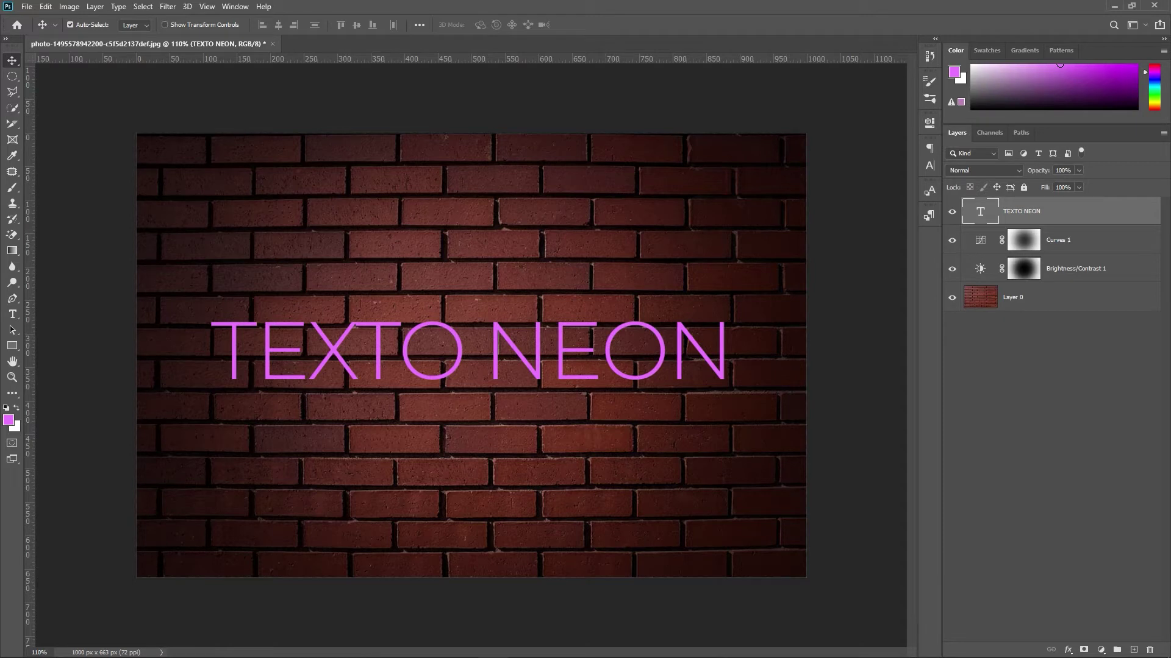
# Enable Bevel & Emboss on TEXTO NEON with an anti-aliased Contour using a different preset.
pyautogui.doubleClick(1143, 224)
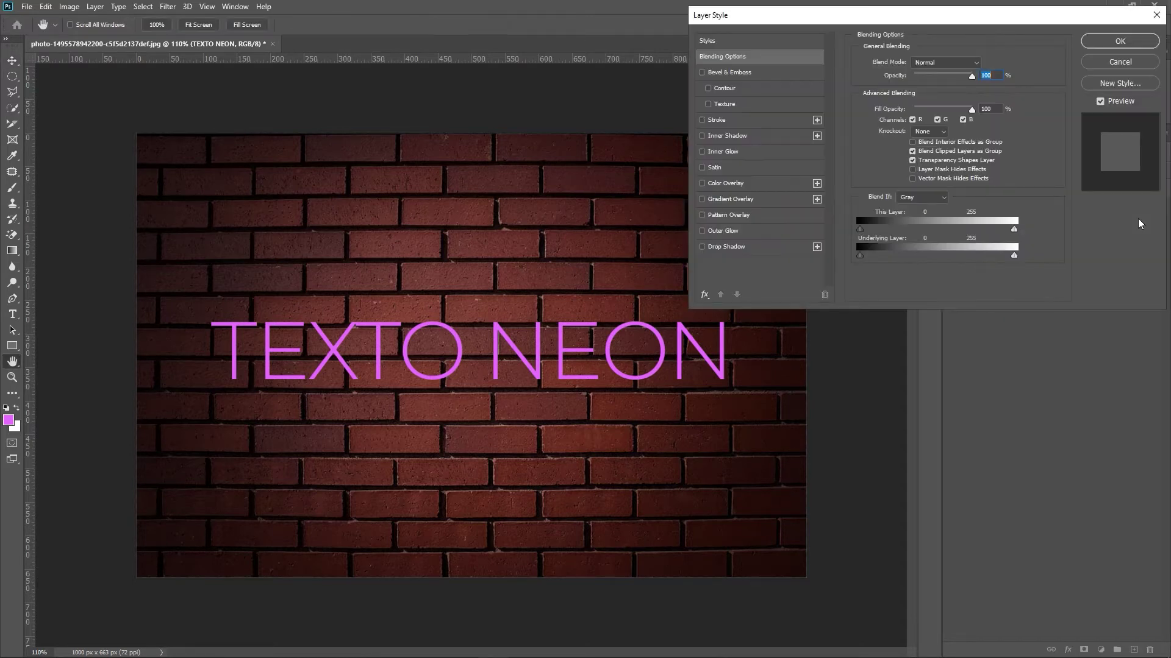
pyautogui.moveTo(750, 22); pyautogui.dragTo(735, 37)
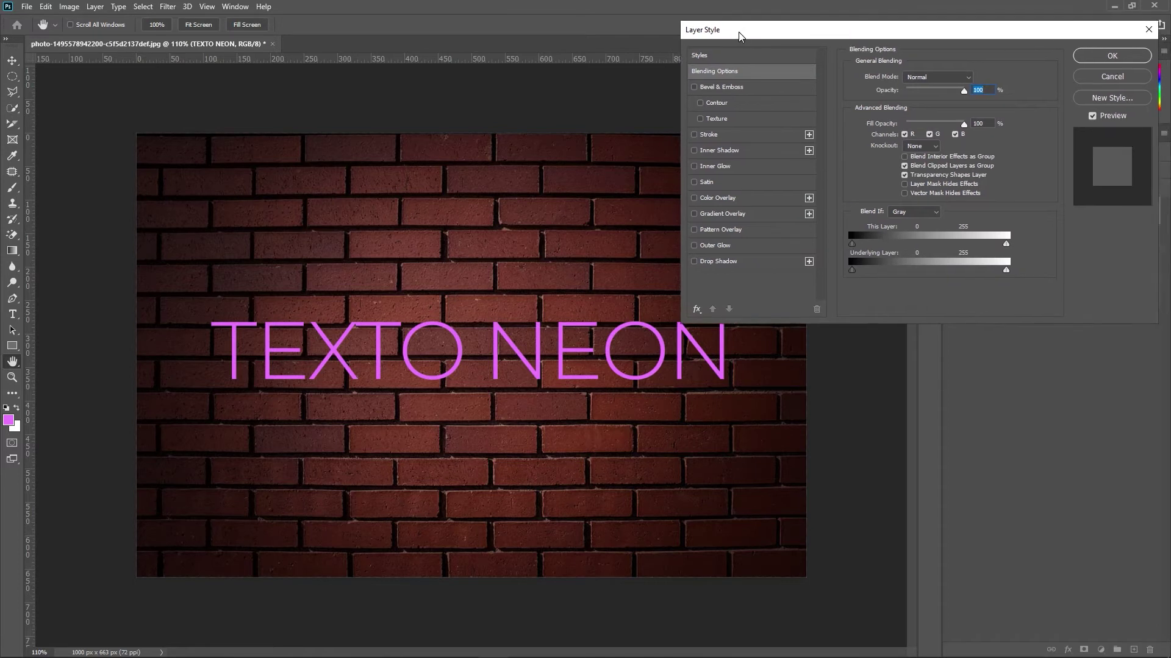
pyautogui.click(717, 91)
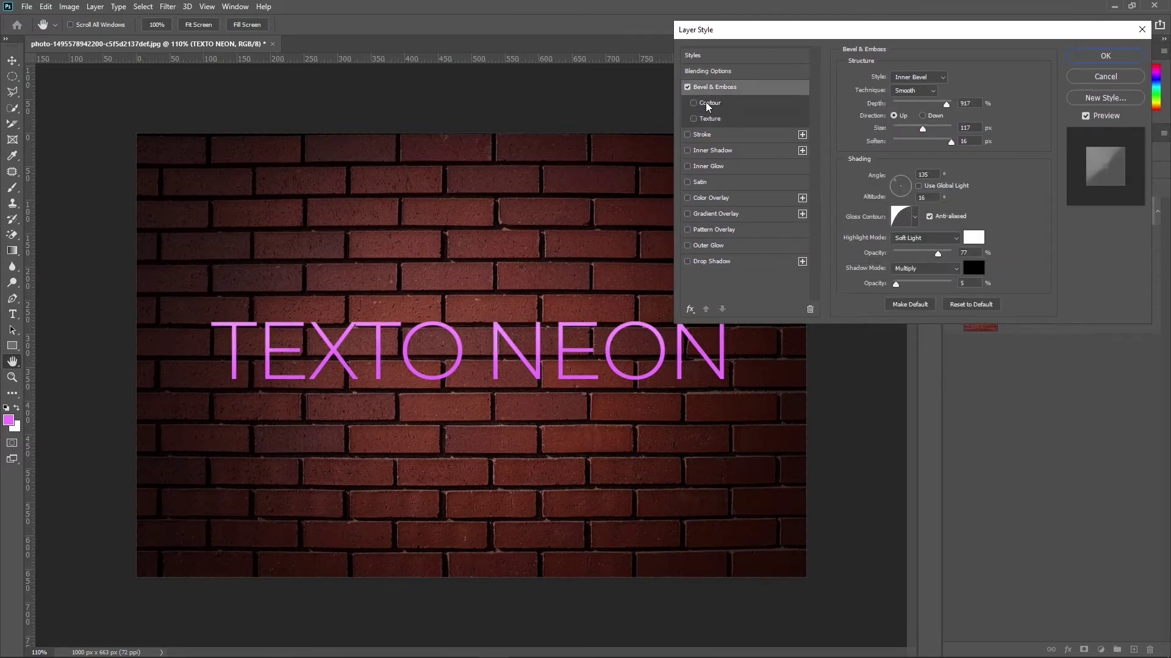
pyautogui.click(707, 102)
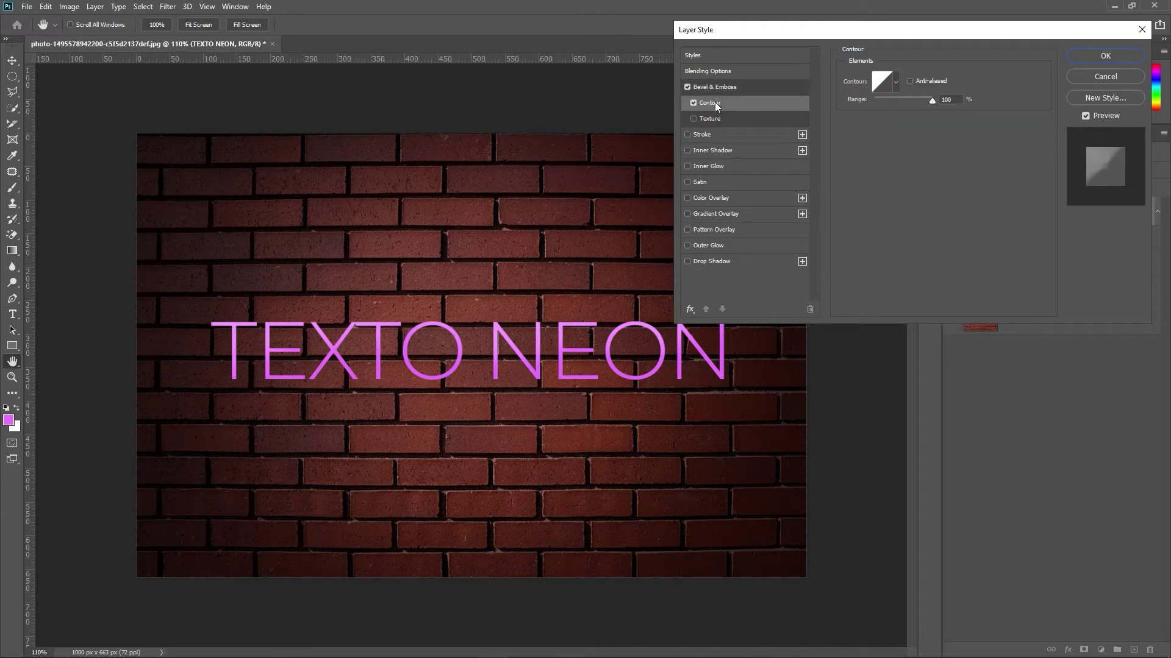
pyautogui.click(927, 82)
pyautogui.click(894, 79)
pyautogui.click(831, 129)
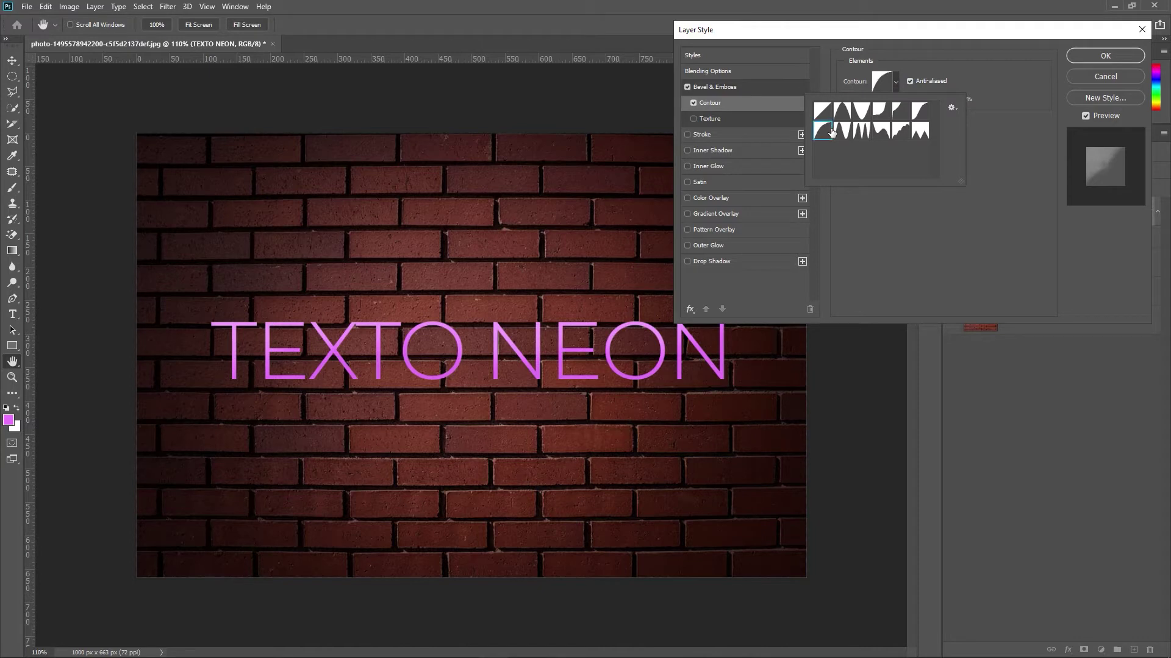
pyautogui.click(984, 164)
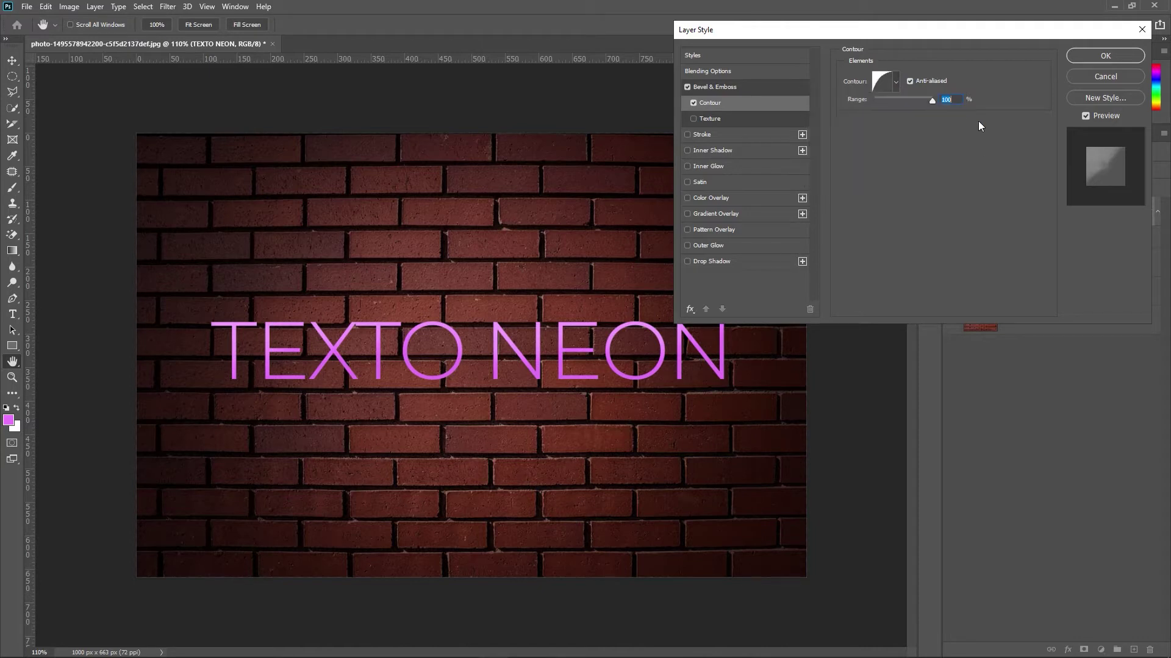
pyautogui.click(715, 87)
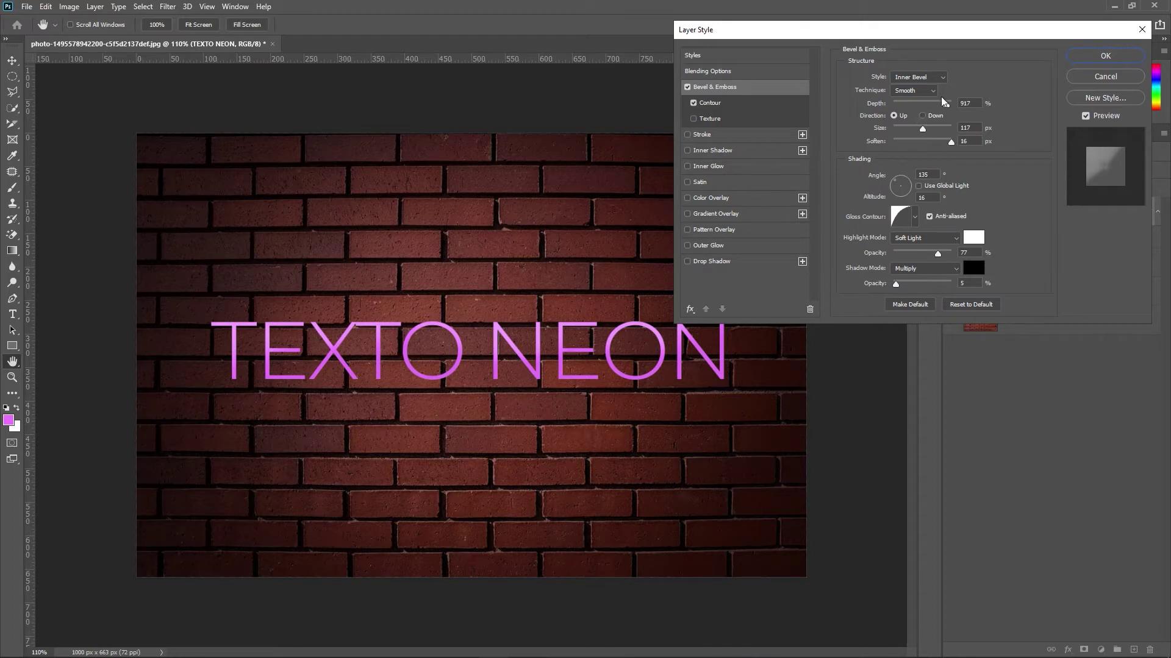
# Keep the Inner Bevel style and set Depth 157%, Size 21 px, Soften 12 px.
pyautogui.click(921, 77)
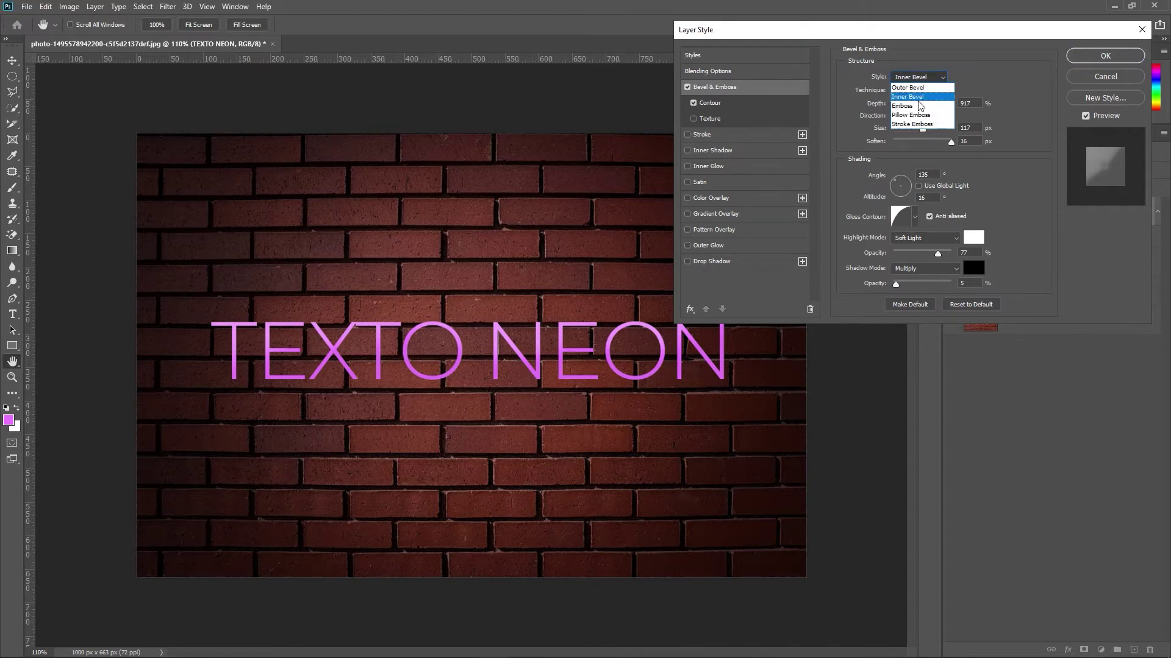
pyautogui.click(883, 101)
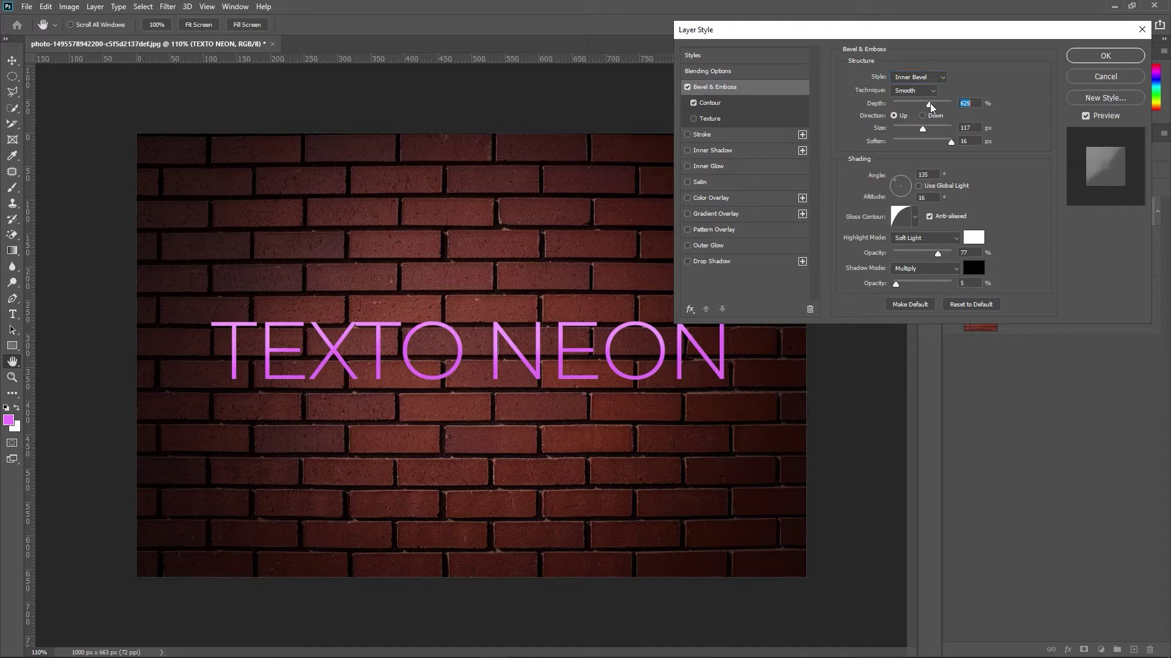
pyautogui.moveTo(925, 102)
pyautogui.mouseDown()
pyautogui.moveTo(887, 102)
pyautogui.moveTo(912, 106)
pyautogui.mouseUp()
pyautogui.moveTo(923, 126); pyautogui.dragTo(905, 126)
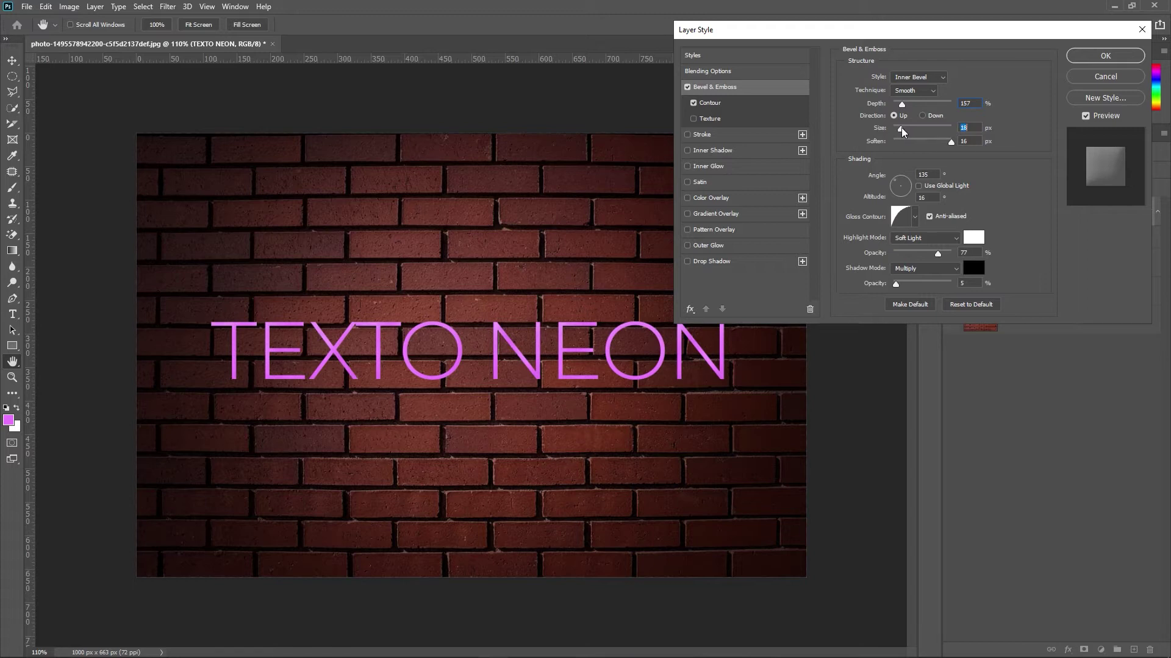
pyautogui.moveTo(901, 127); pyautogui.dragTo(882, 144)
# Light the bevel at angle 96 and altitude 68, with highlights in Divide mode.
pyautogui.press('Down')
pyautogui.press('Down')
pyautogui.moveTo(900, 189); pyautogui.dragTo(902, 181)
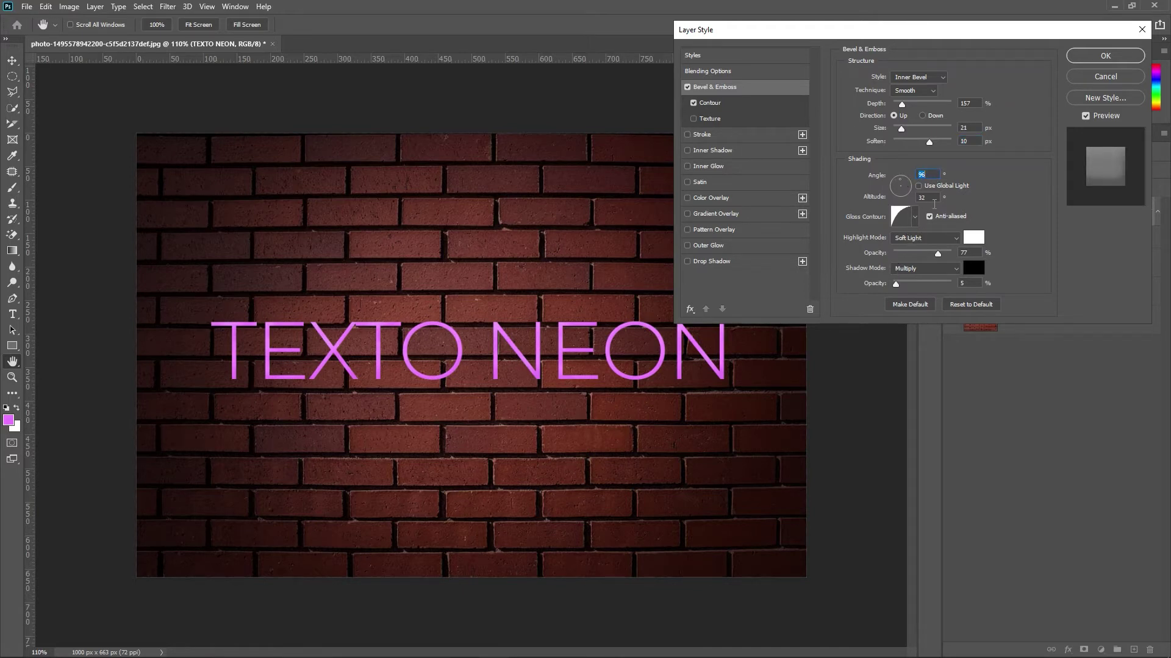
pyautogui.press('Tab')
pyautogui.write('70')
pyautogui.click(942, 238)
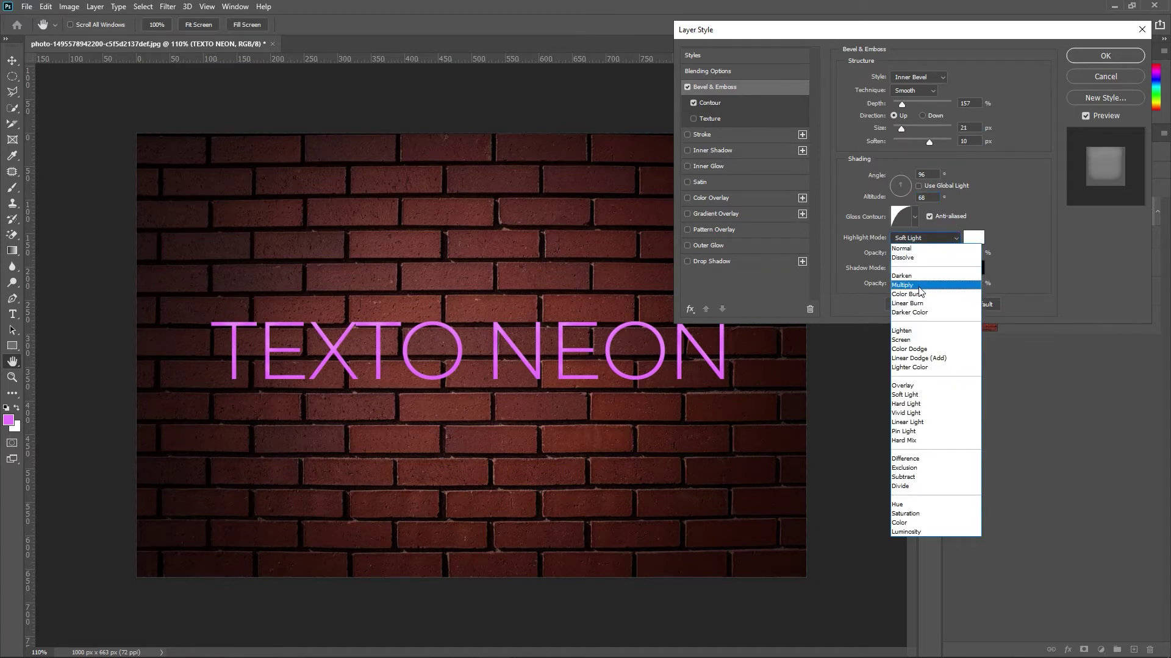
pyautogui.click(900, 486)
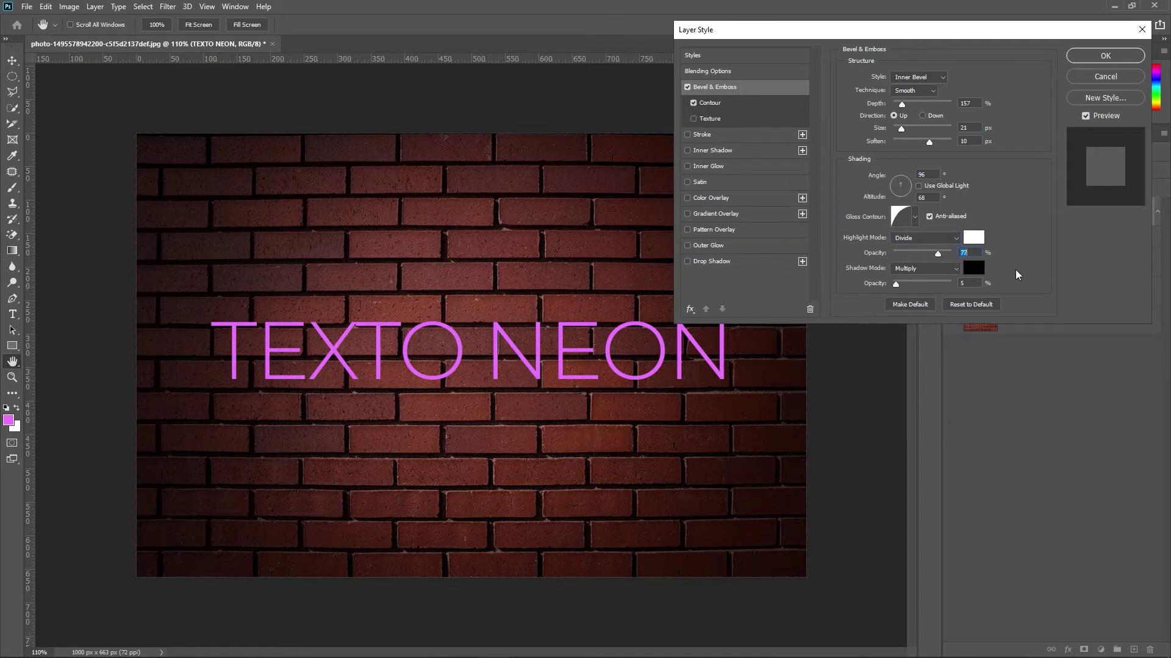
# Give the bevel shadow Multiply mode, higher opacity and colour ffc600, and enable Satin.
pyautogui.click(931, 268)
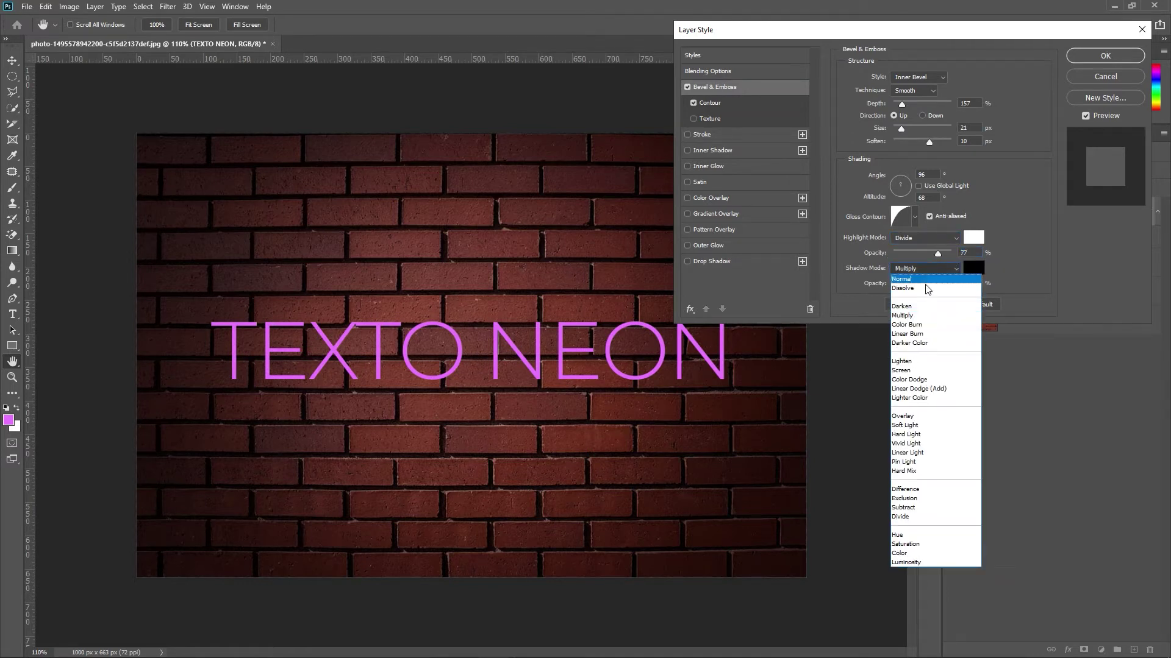
pyautogui.click(989, 296)
pyautogui.moveTo(895, 284); pyautogui.dragTo(950, 284)
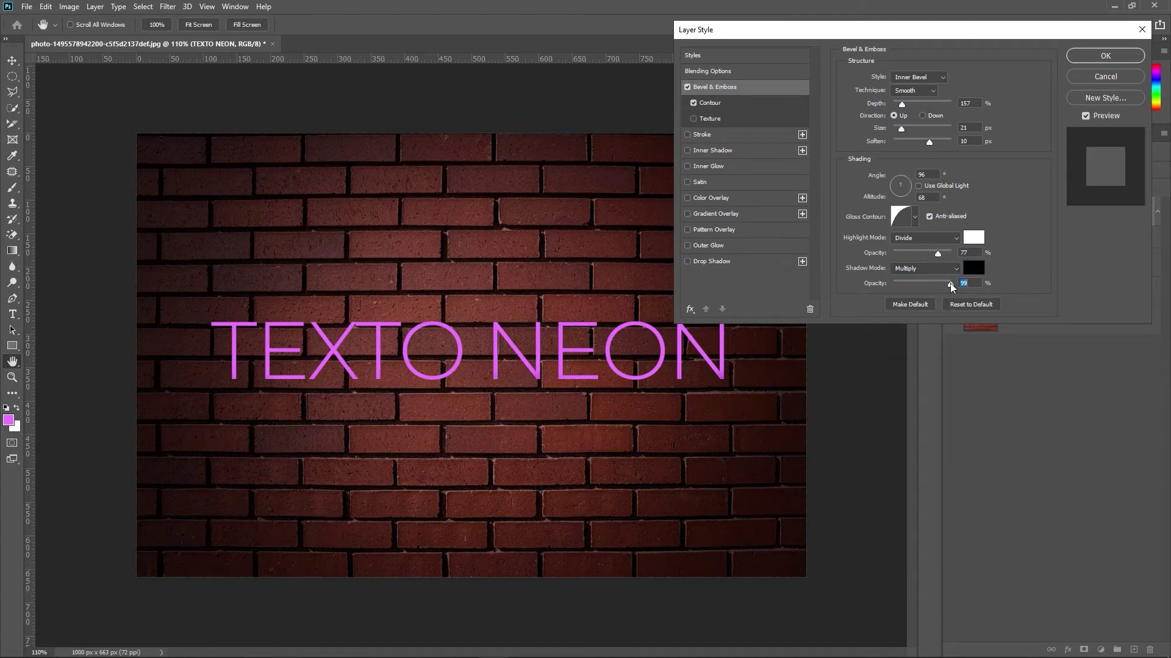
pyautogui.click(976, 269)
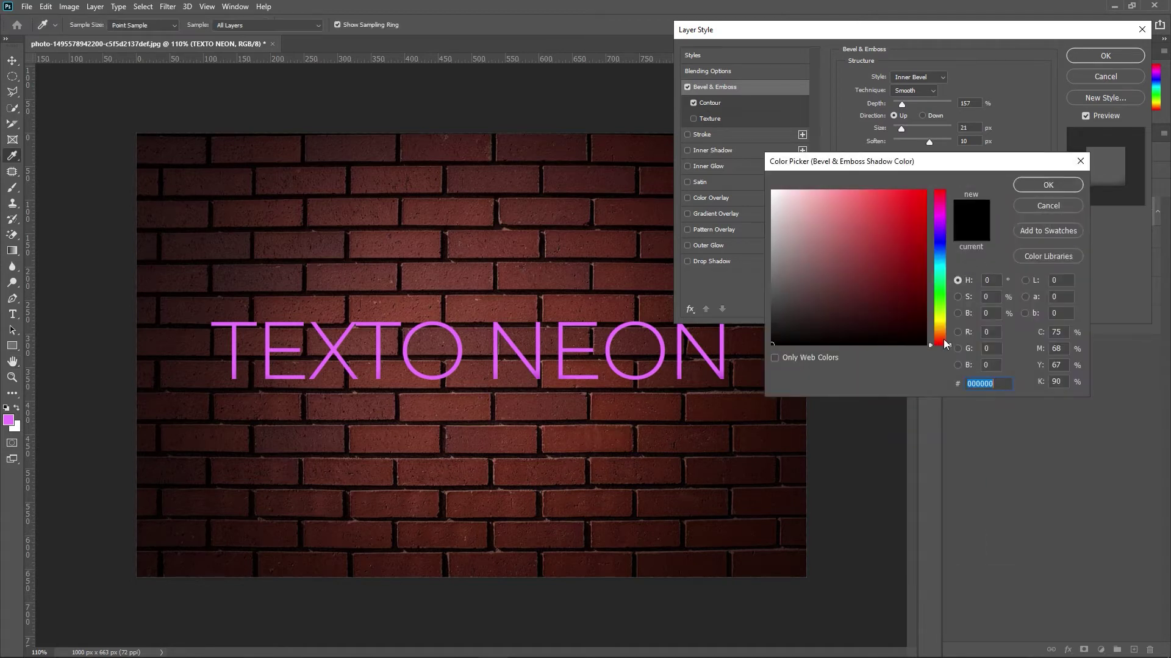
pyautogui.write('ffc600')
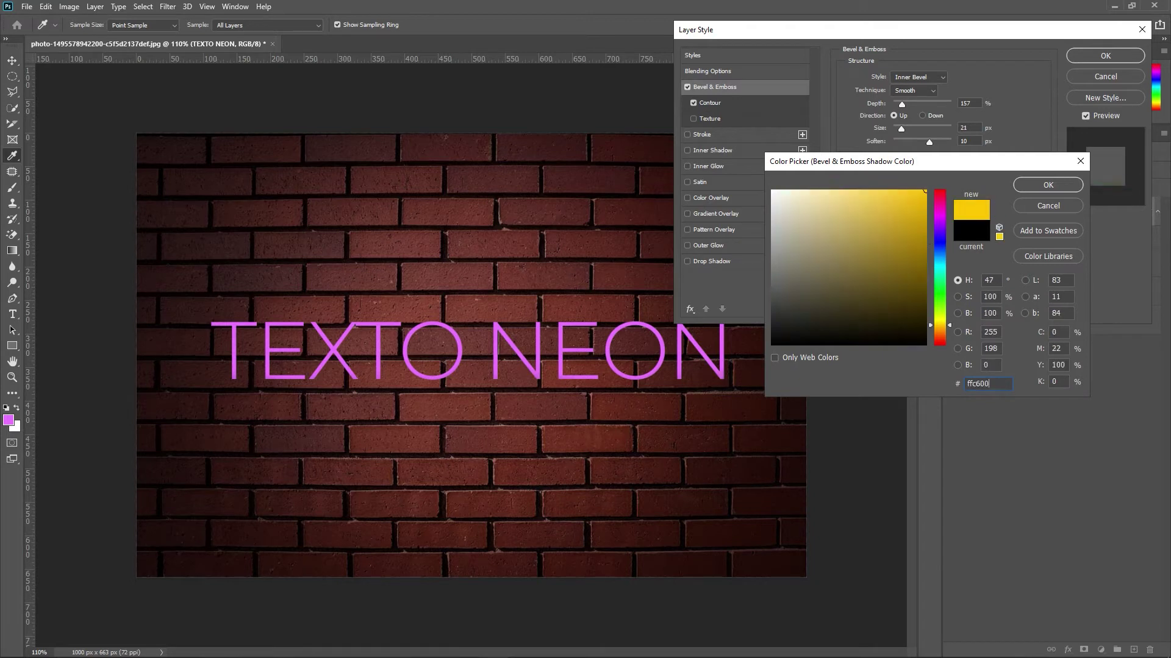
pyautogui.click(1033, 184)
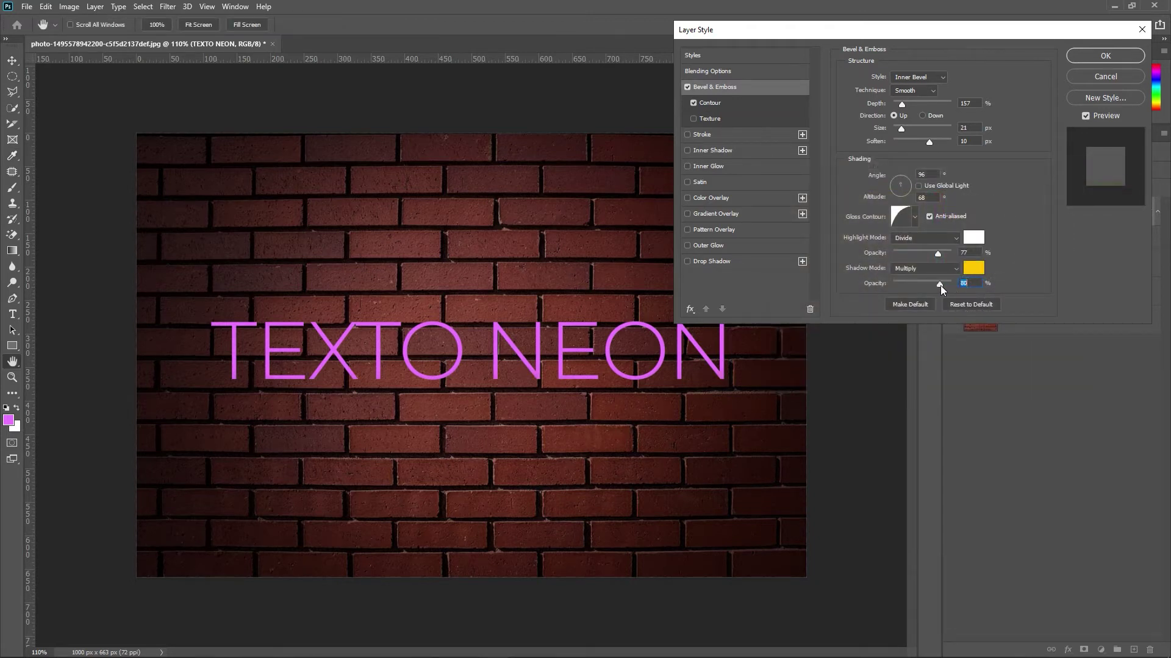
pyautogui.click(702, 184)
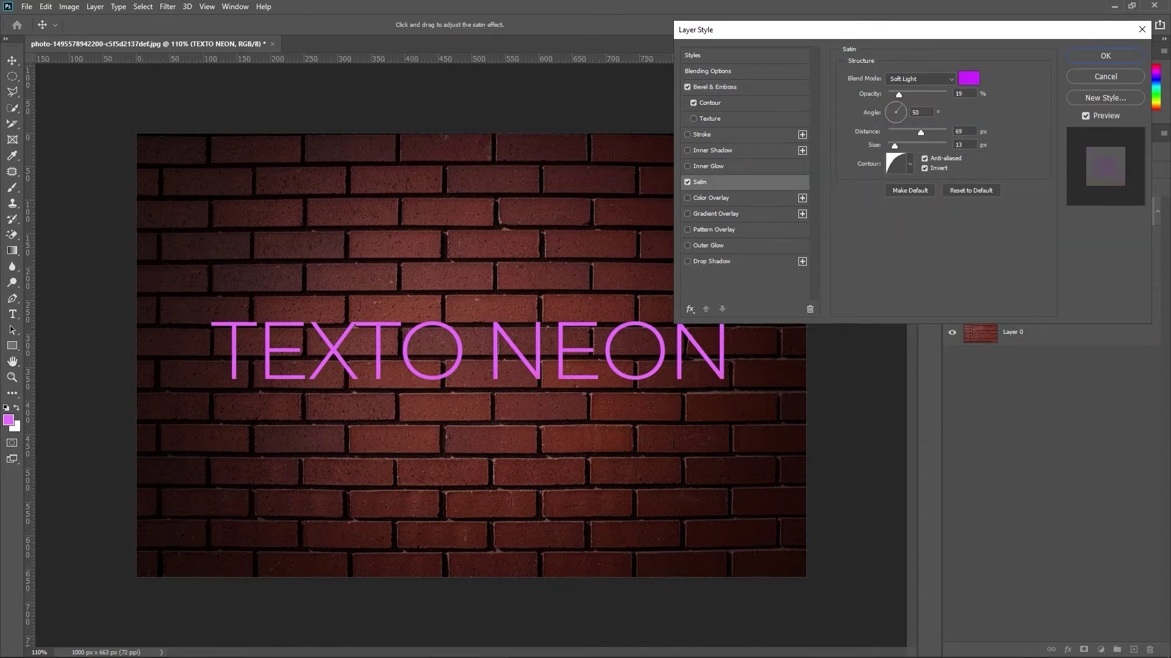
# Make the Satin a white Normal-blend sheen at 45° with small distance and size, and enable Color Overlay.
pyautogui.click(918, 79)
pyautogui.click(903, 95)
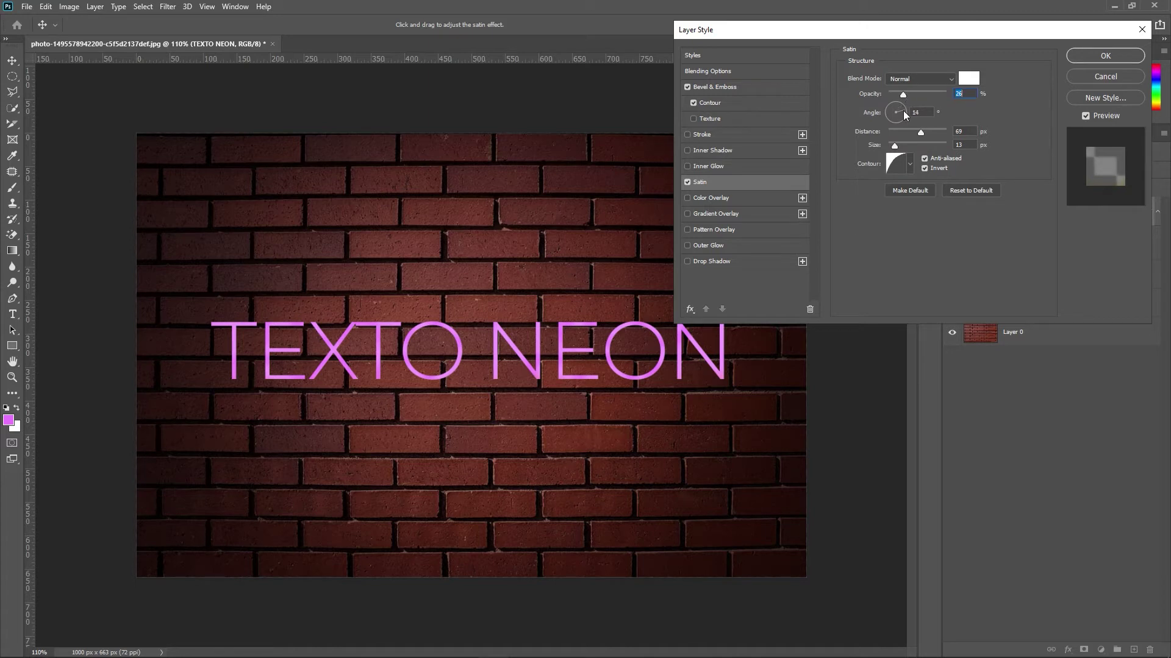
pyautogui.click(903, 111)
pyautogui.write('45')
pyautogui.click(894, 131)
pyautogui.moveTo(896, 132); pyautogui.dragTo(897, 131)
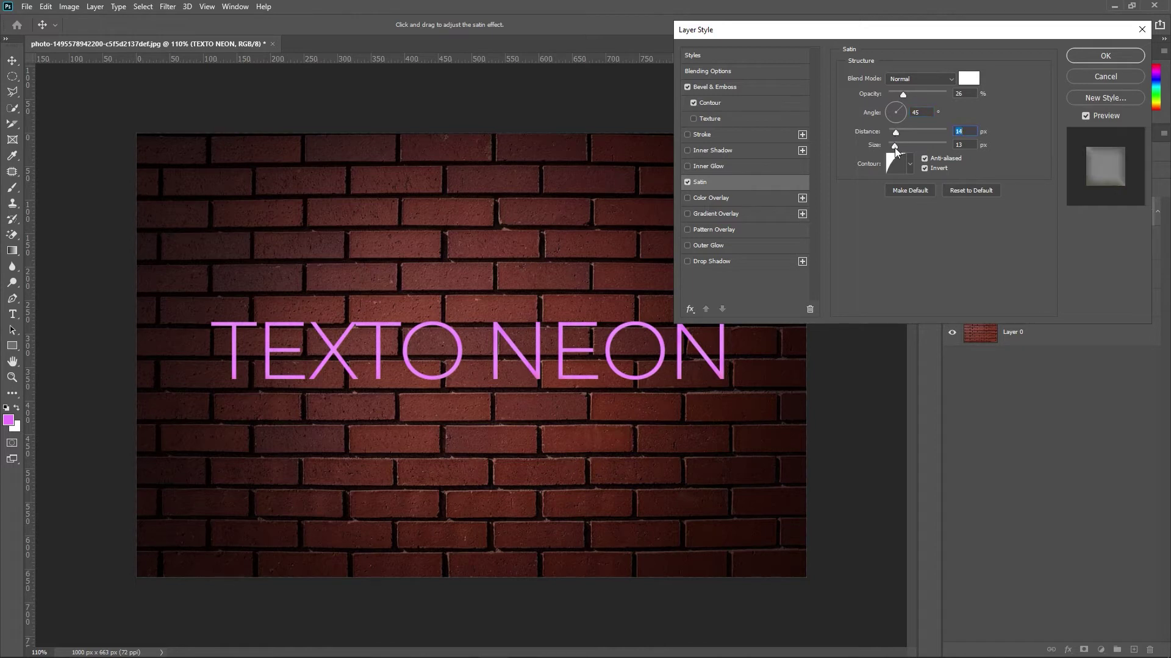
pyautogui.click(895, 148)
pyautogui.click(706, 197)
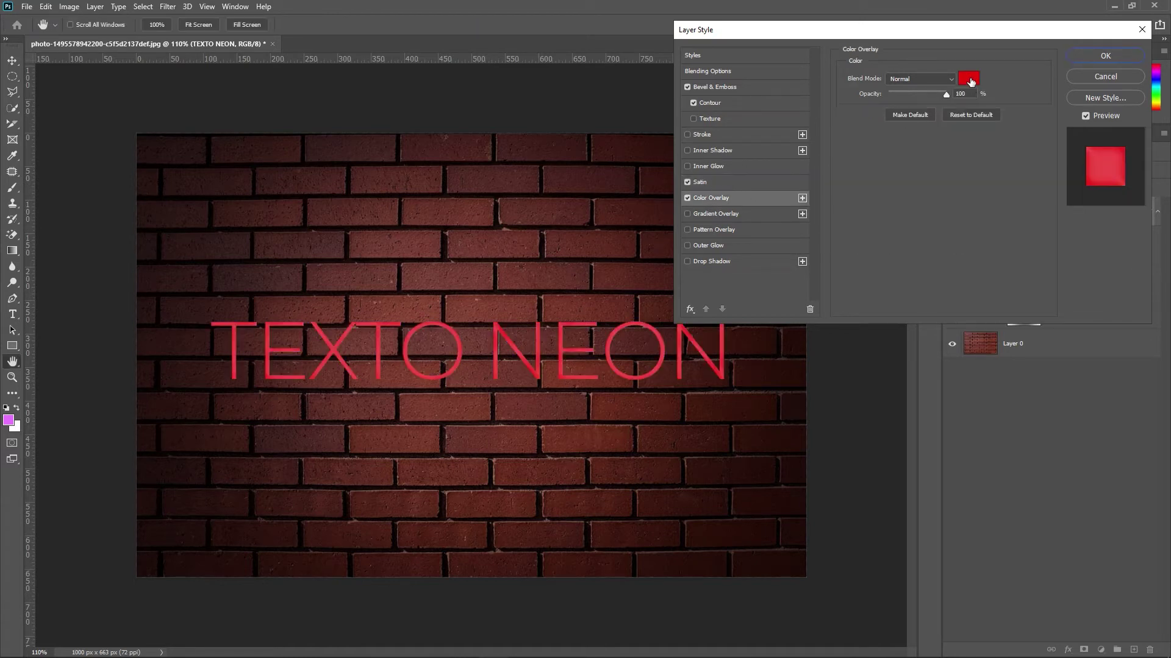
# Set the Color Overlay colour to yellow ffc600 and turn on Outer Glow.
pyautogui.click(969, 79)
pyautogui.write('ffc600')
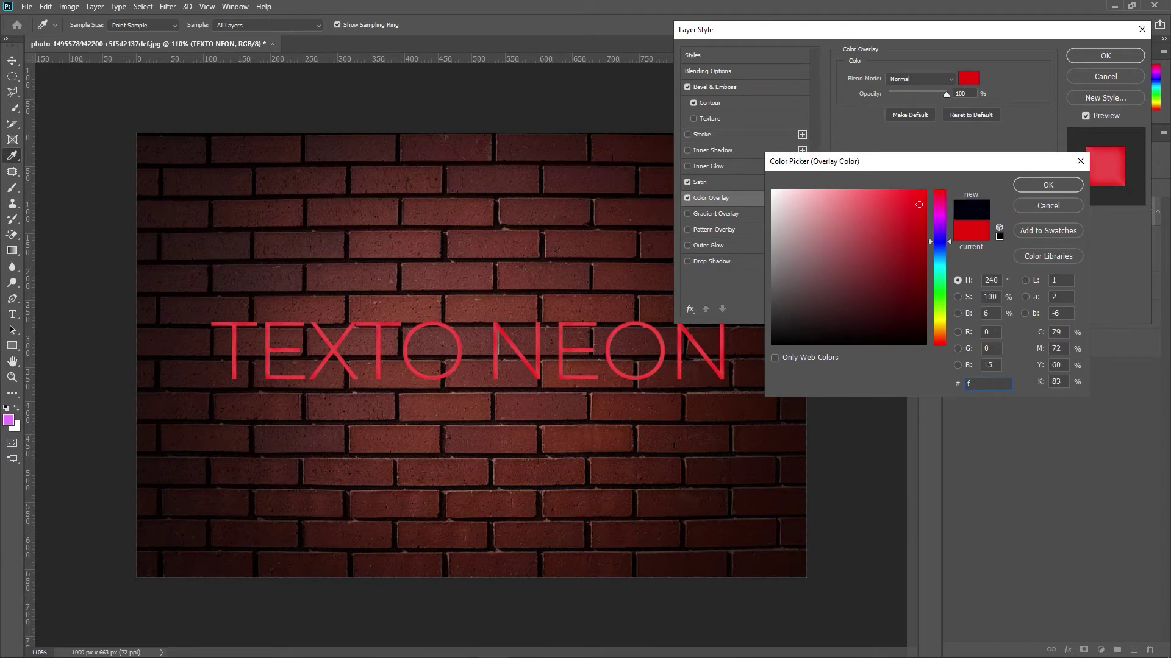
pyautogui.press('Return')
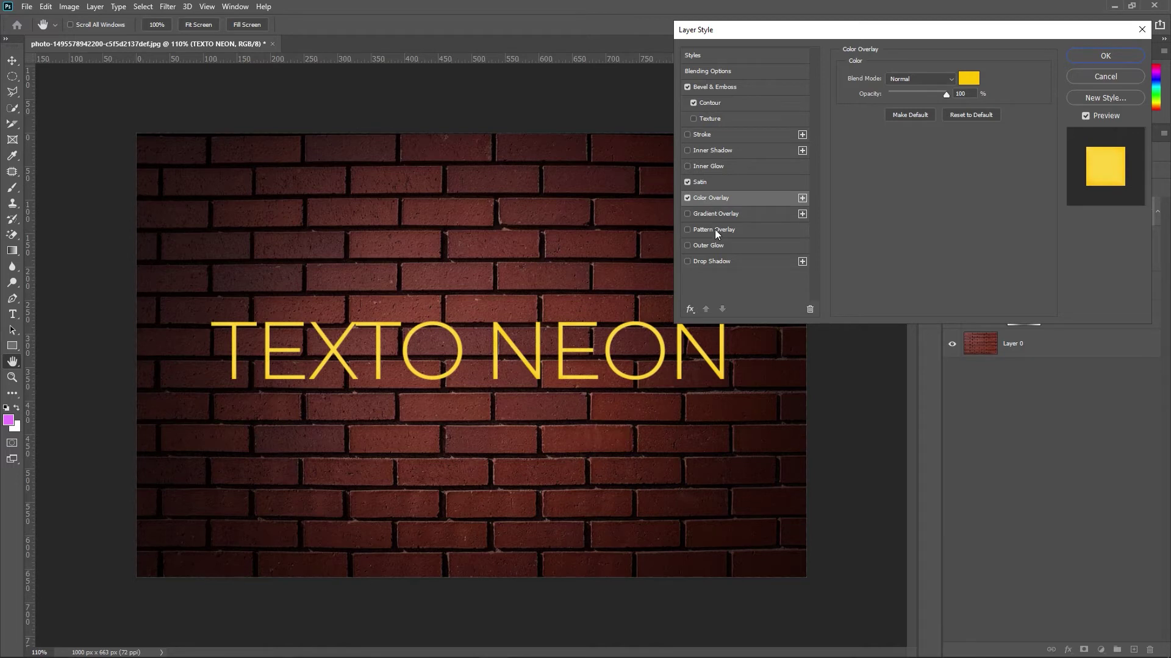
pyautogui.click(701, 246)
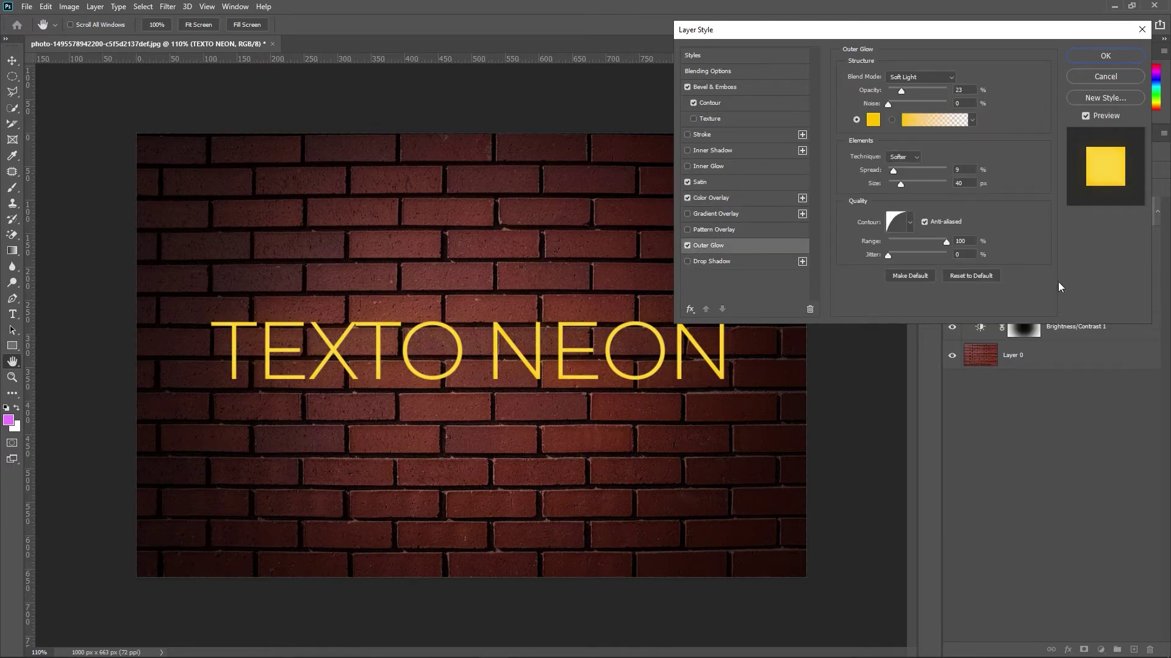
# Set Outer Glow to Soft Light, 70% opacity, 0 spread, 30 px size and 56% range.
pyautogui.click(913, 80)
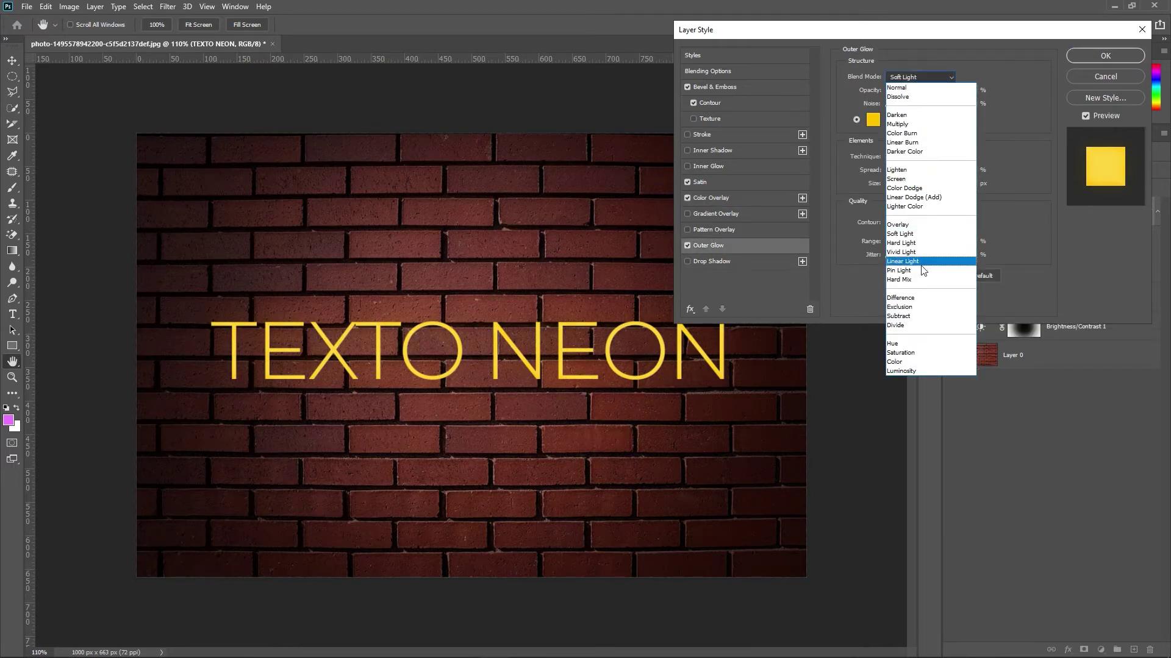
pyautogui.click(902, 325)
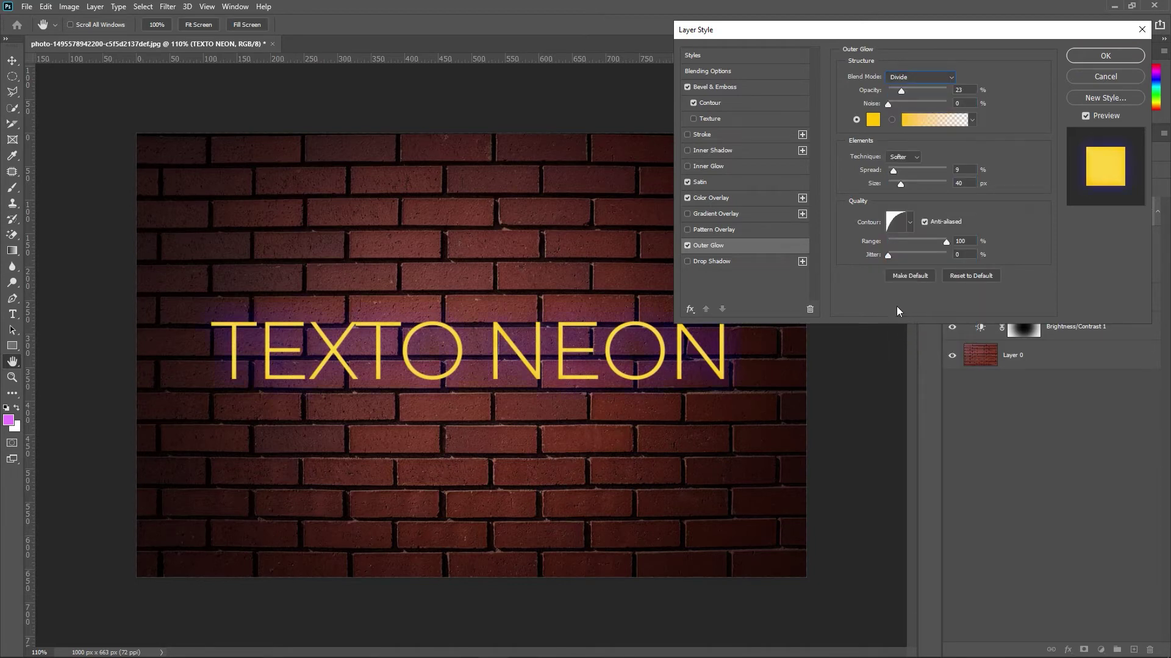
pyautogui.moveTo(901, 91); pyautogui.dragTo(924, 93)
pyautogui.click(918, 78)
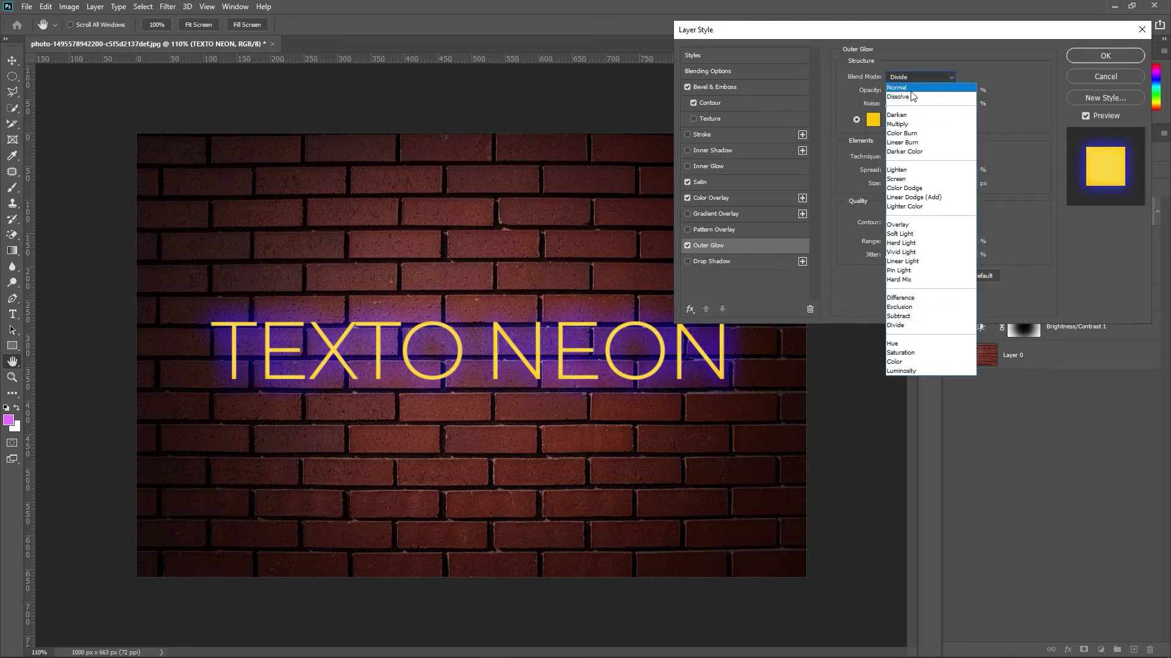
pyautogui.click(903, 234)
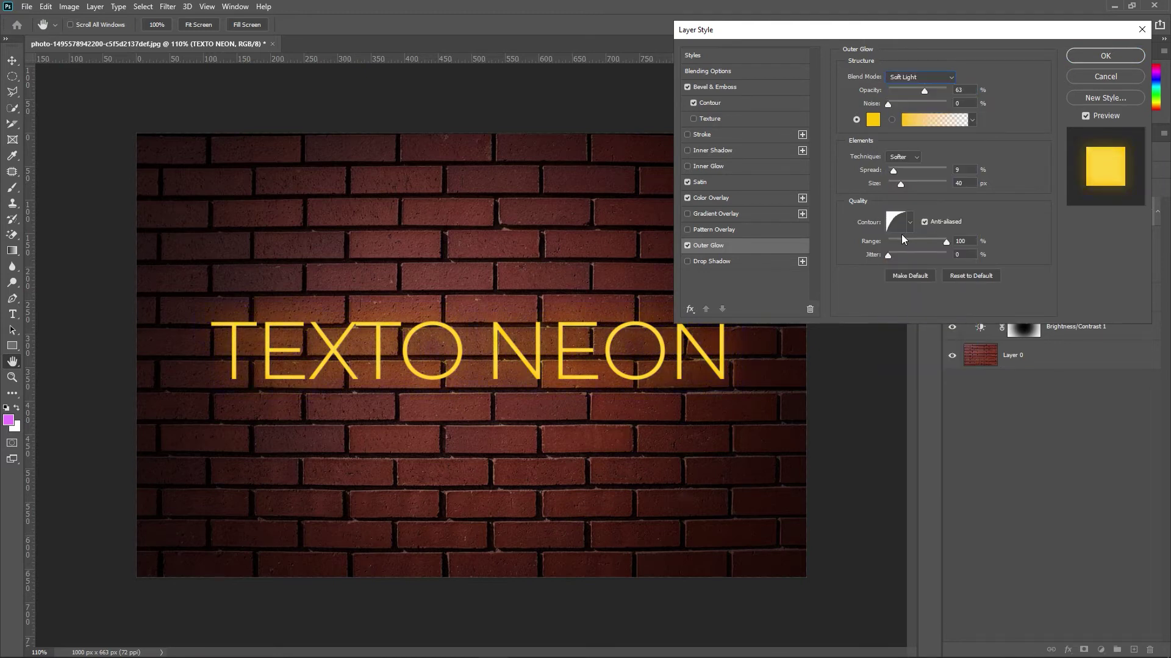
pyautogui.moveTo(924, 91); pyautogui.dragTo(939, 91)
pyautogui.moveTo(894, 169)
pyautogui.mouseDown()
pyautogui.moveTo(859, 165)
pyautogui.moveTo(964, 185)
pyautogui.mouseUp()
pyautogui.moveTo(888, 183); pyautogui.dragTo(894, 184)
pyautogui.moveTo(941, 244); pyautogui.dragTo(920, 244)
# Add a lighter drop shadow at 135°, distance 13, spread 0, size 9, and enable Inner Glow.
pyautogui.click(732, 263)
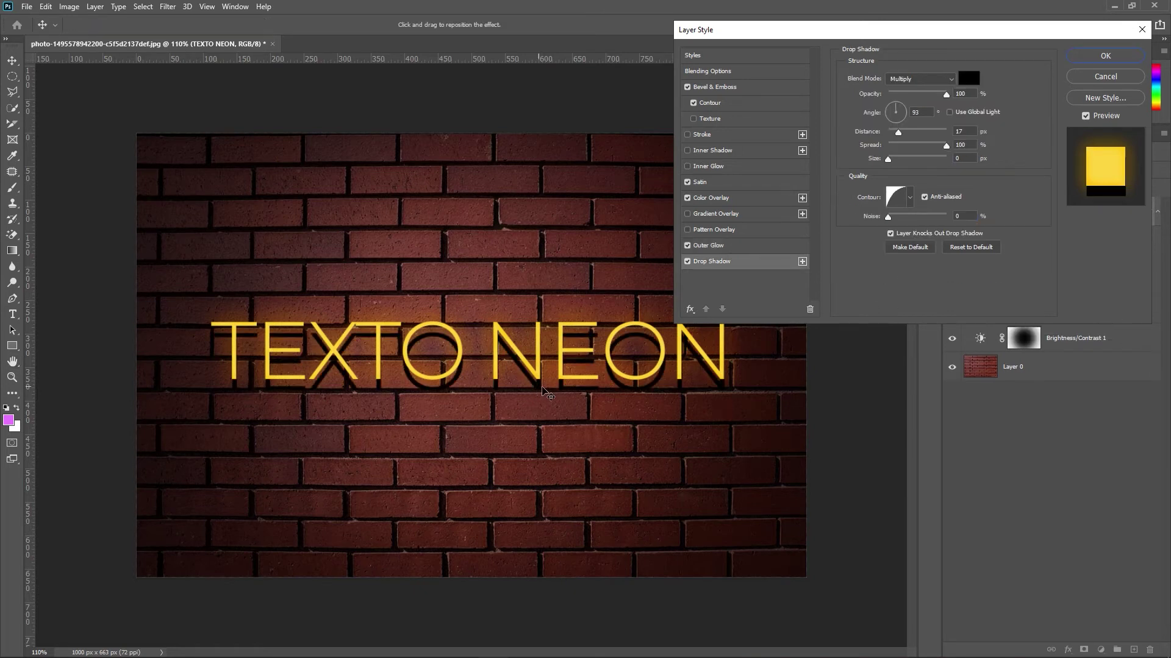
pyautogui.moveTo(665, 394); pyautogui.dragTo(674, 395)
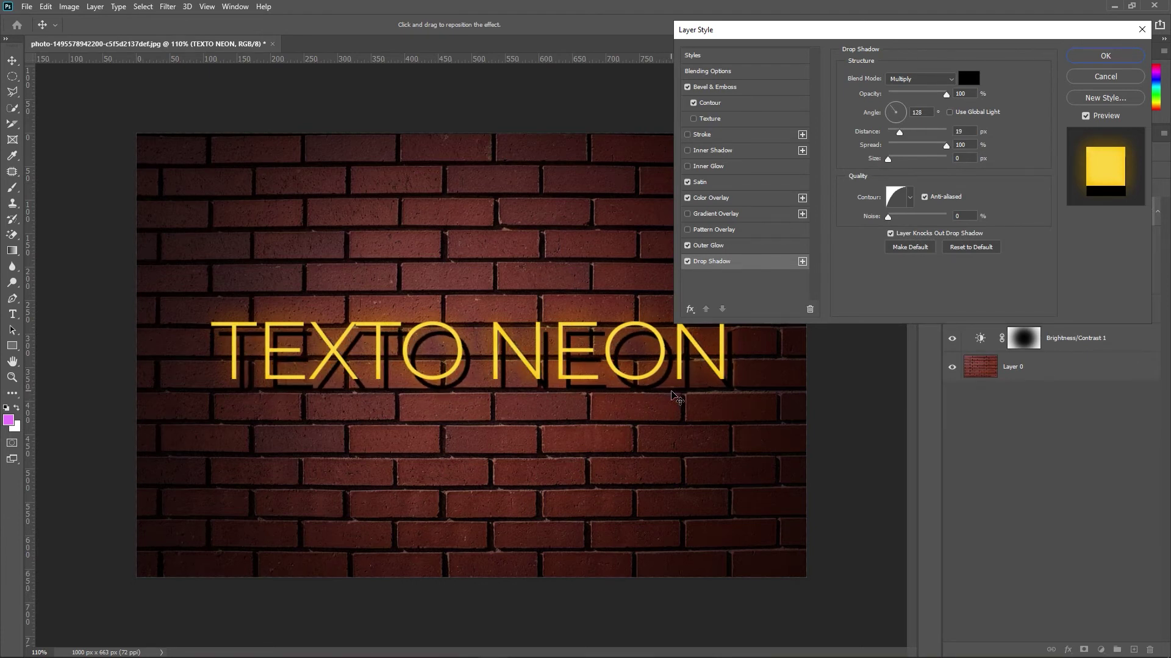
pyautogui.click(945, 94)
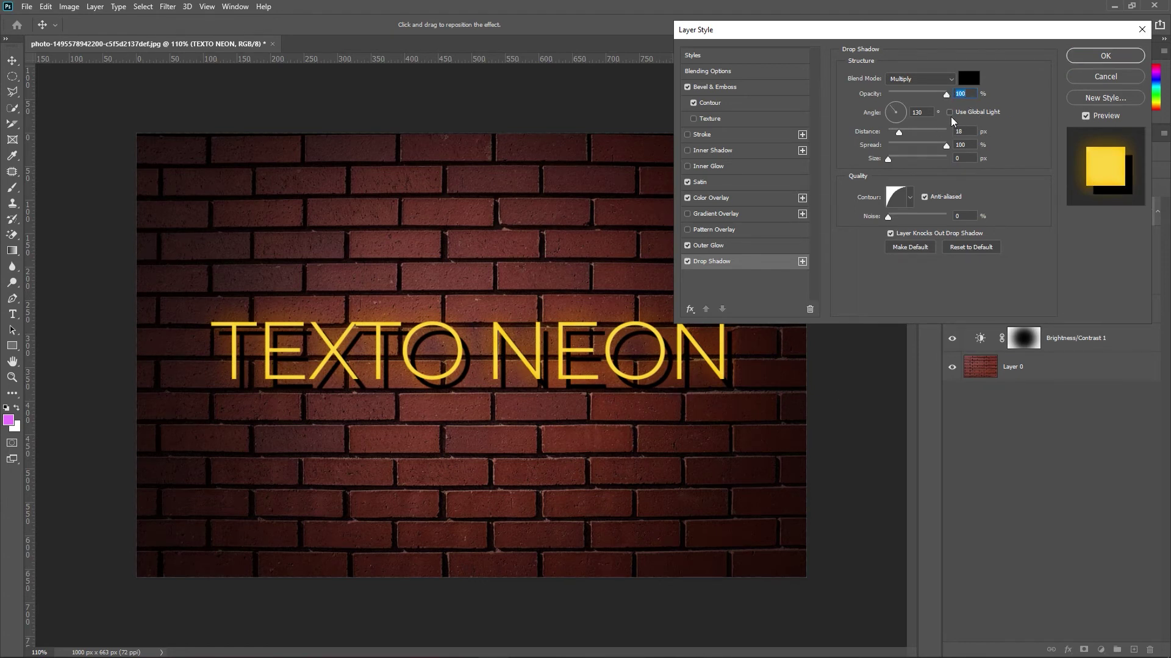
pyautogui.press('Tab')
pyautogui.write('13')
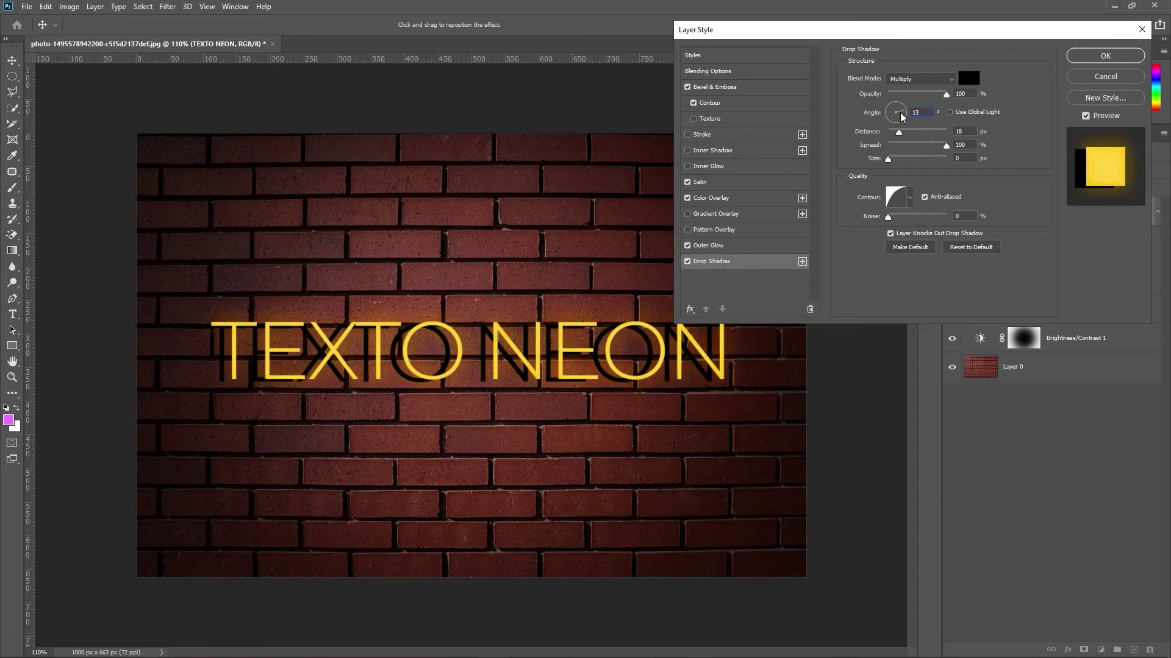
pyautogui.write('5')
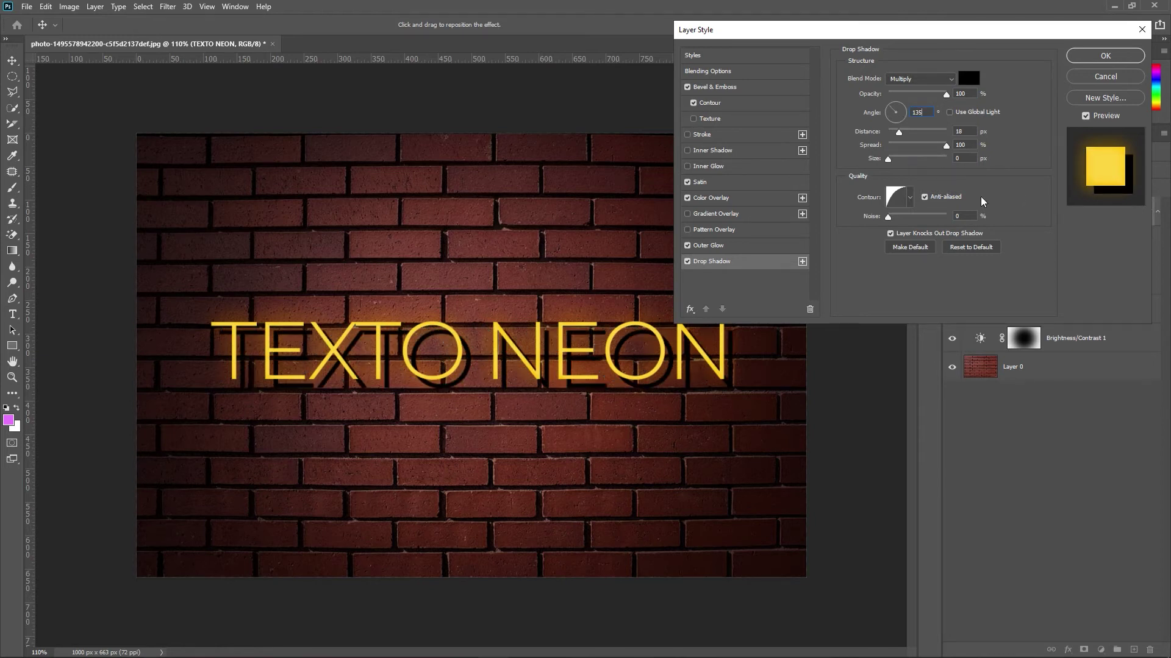
pyautogui.click(902, 145)
pyautogui.moveTo(899, 135)
pyautogui.mouseDown()
pyautogui.moveTo(884, 152)
pyautogui.moveTo(896, 164)
pyautogui.mouseUp()
pyautogui.click(889, 160)
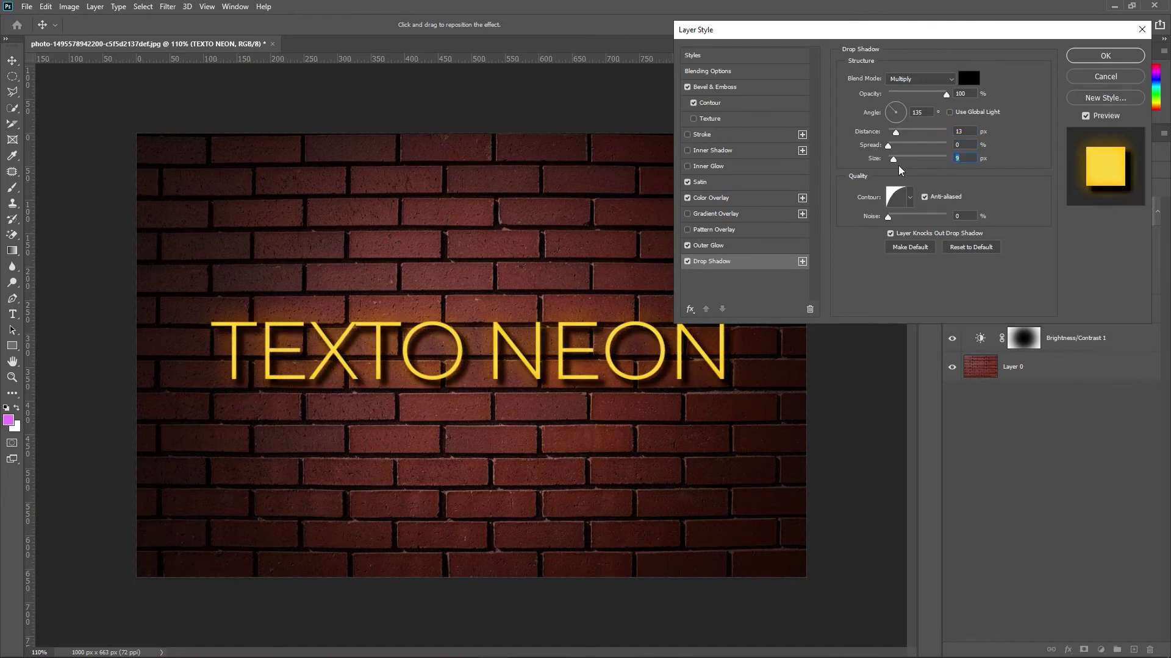
pyautogui.click(928, 94)
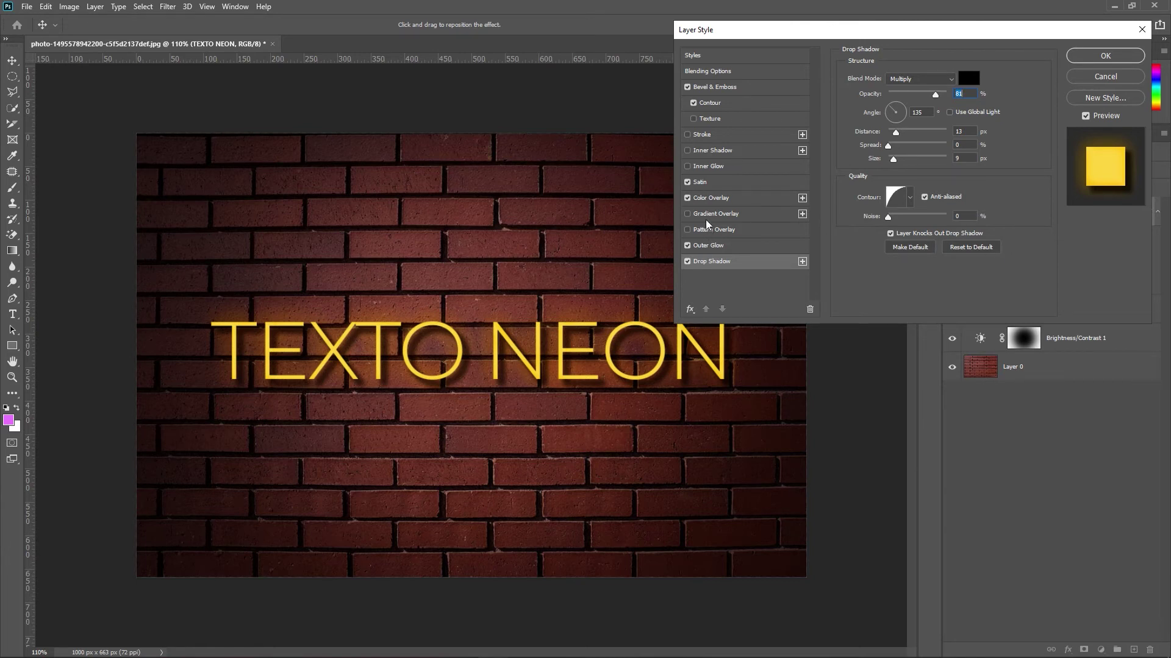
pyautogui.click(711, 167)
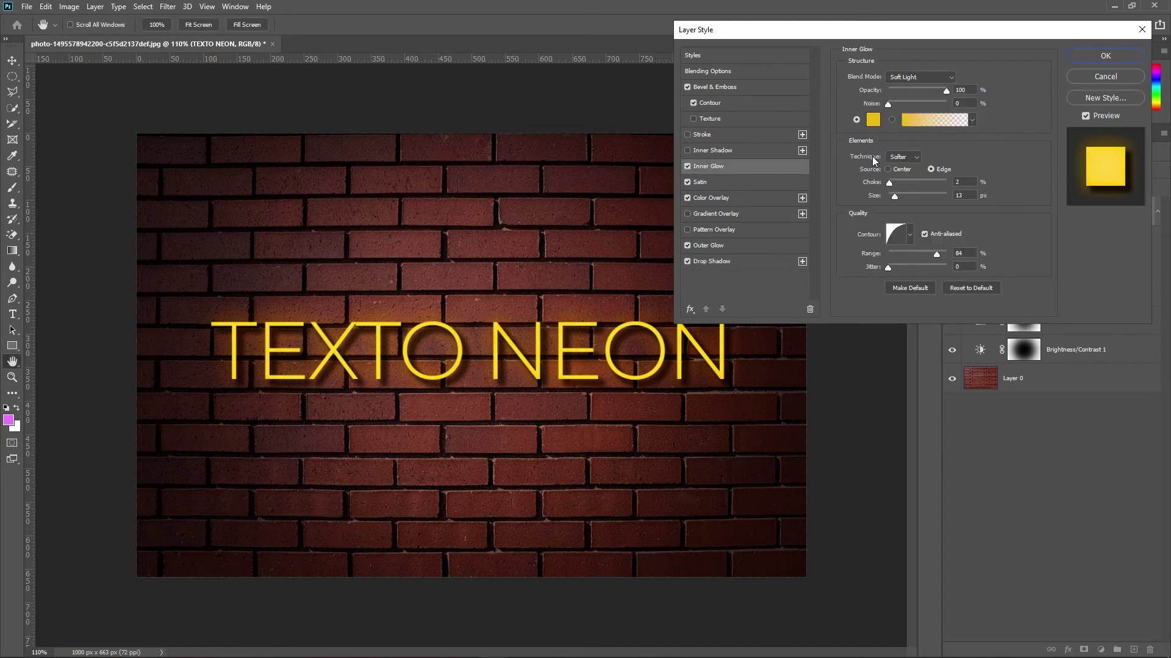
# Change the inner glow colour to a paler yellow.
pyautogui.click(872, 119)
pyautogui.click(839, 199)
pyautogui.moveTo(838, 198); pyautogui.dragTo(840, 196)
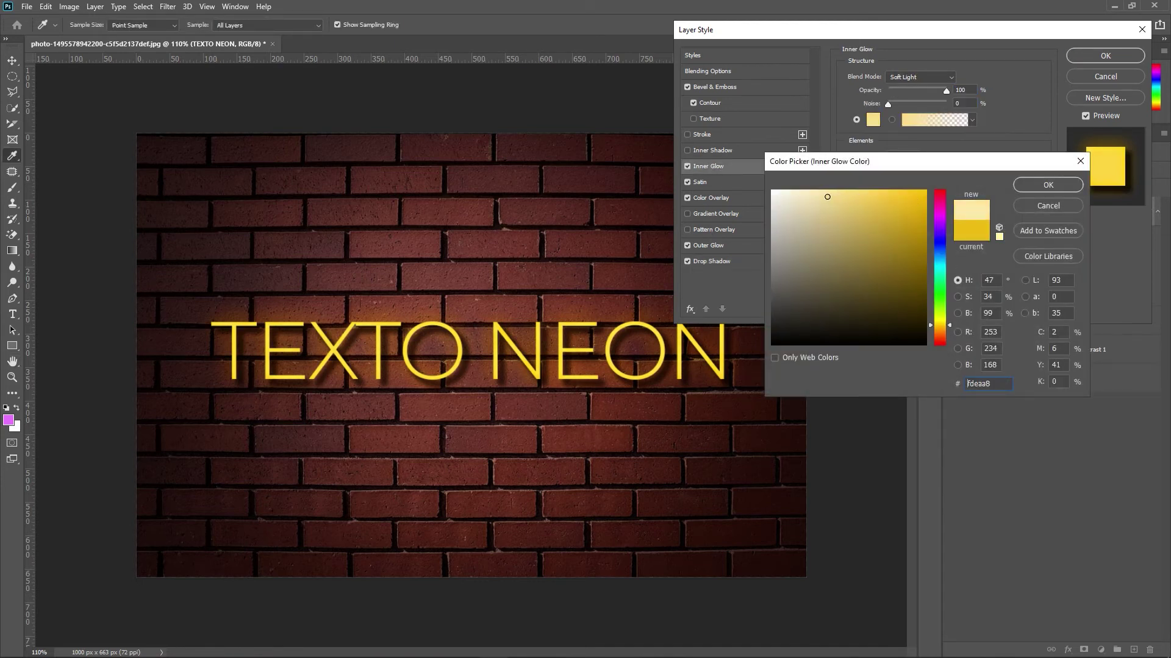
pyautogui.press('Return')
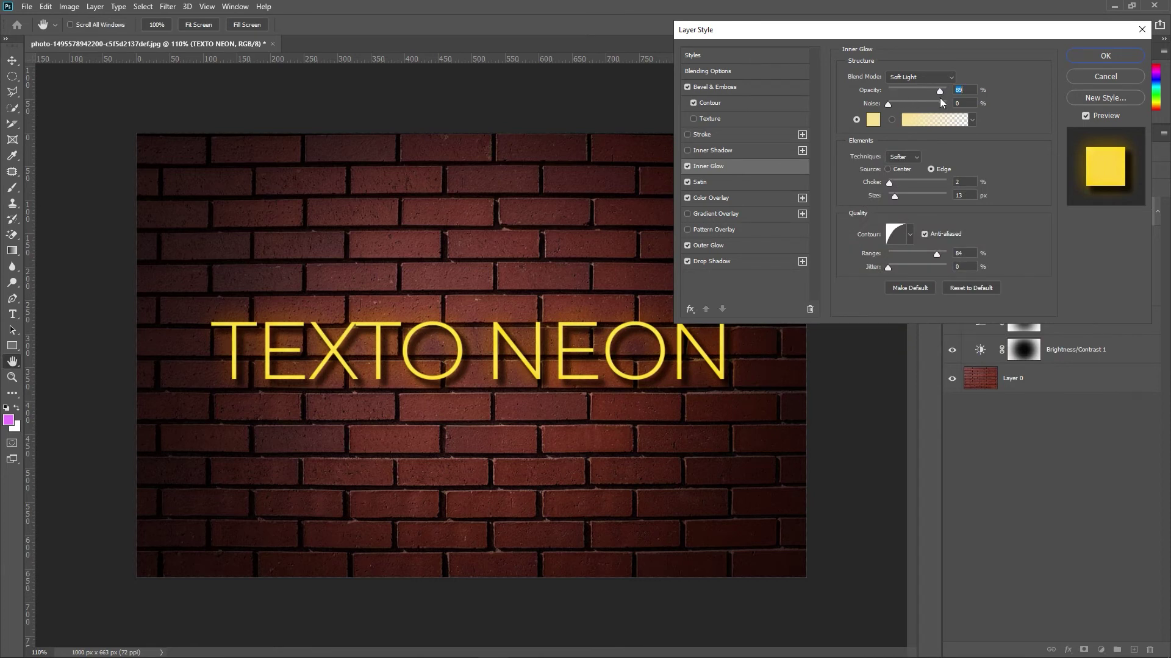
# Set inner glow opacity to 100%, raise choke, set range to 61%, and apply the style.
pyautogui.moveTo(940, 99); pyautogui.dragTo(990, 97)
pyautogui.moveTo(892, 184)
pyautogui.mouseDown()
pyautogui.moveTo(927, 183)
pyautogui.moveTo(906, 197)
pyautogui.mouseUp()
pyautogui.moveTo(937, 255)
pyautogui.mouseDown()
pyautogui.moveTo(901, 258)
pyautogui.moveTo(923, 255)
pyautogui.mouseUp()
pyautogui.click(707, 87)
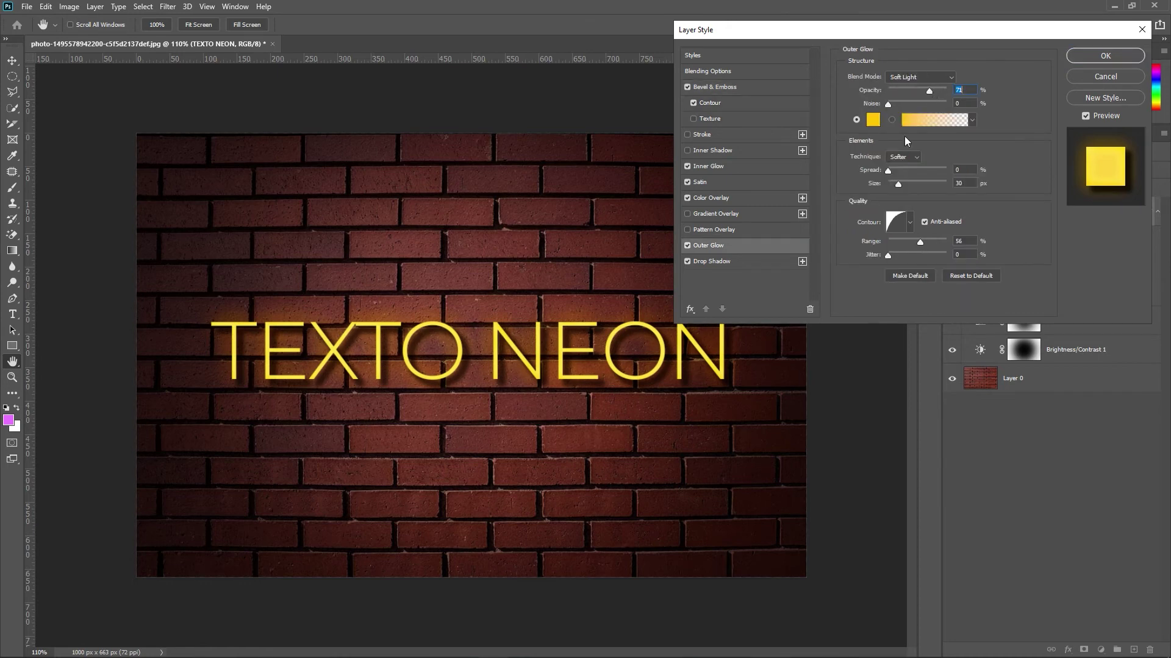
pyautogui.press('Return')
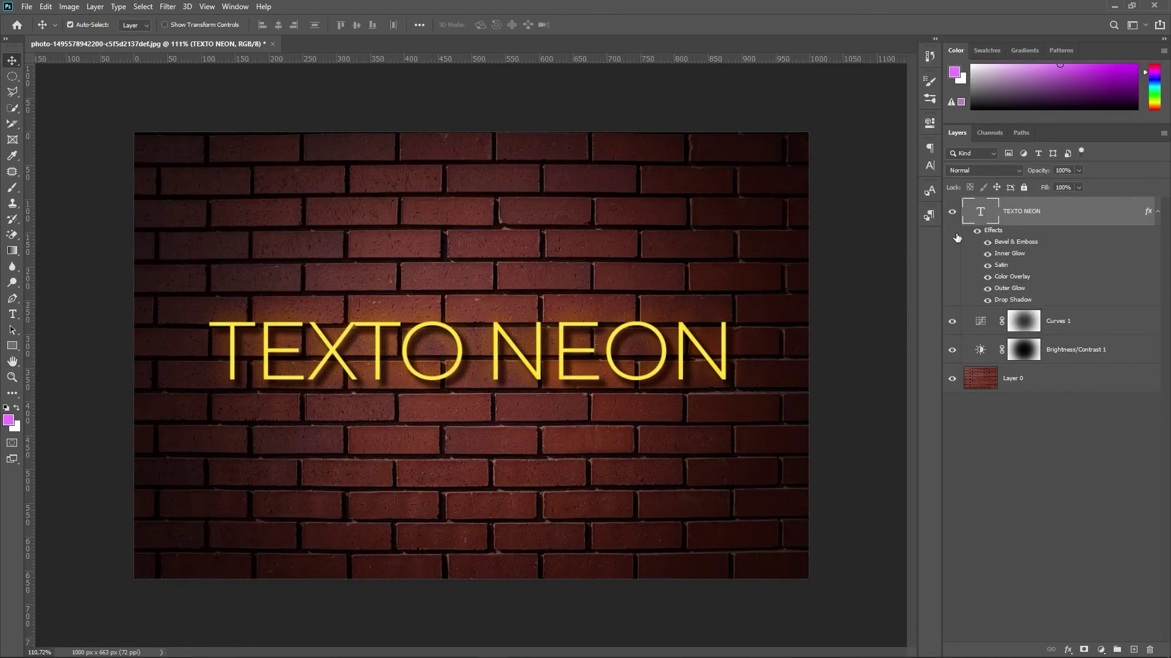
# Hide and reshow the text effects to compare, then select the Curves 1 mask.
pyautogui.click(977, 231)
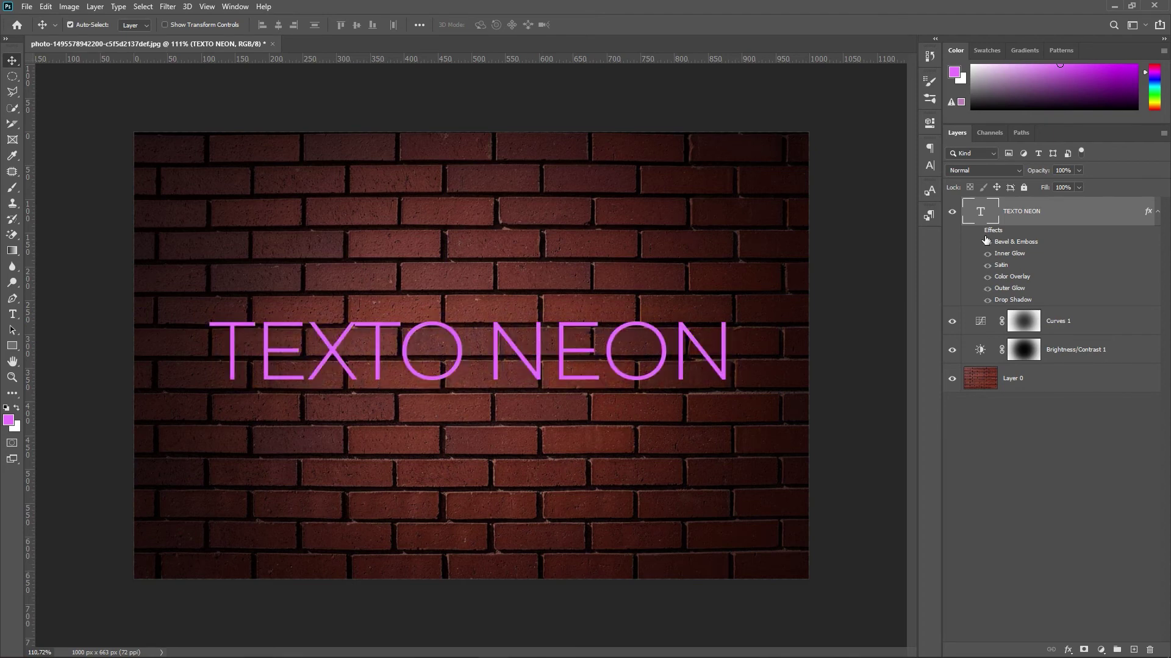
pyautogui.click(978, 231)
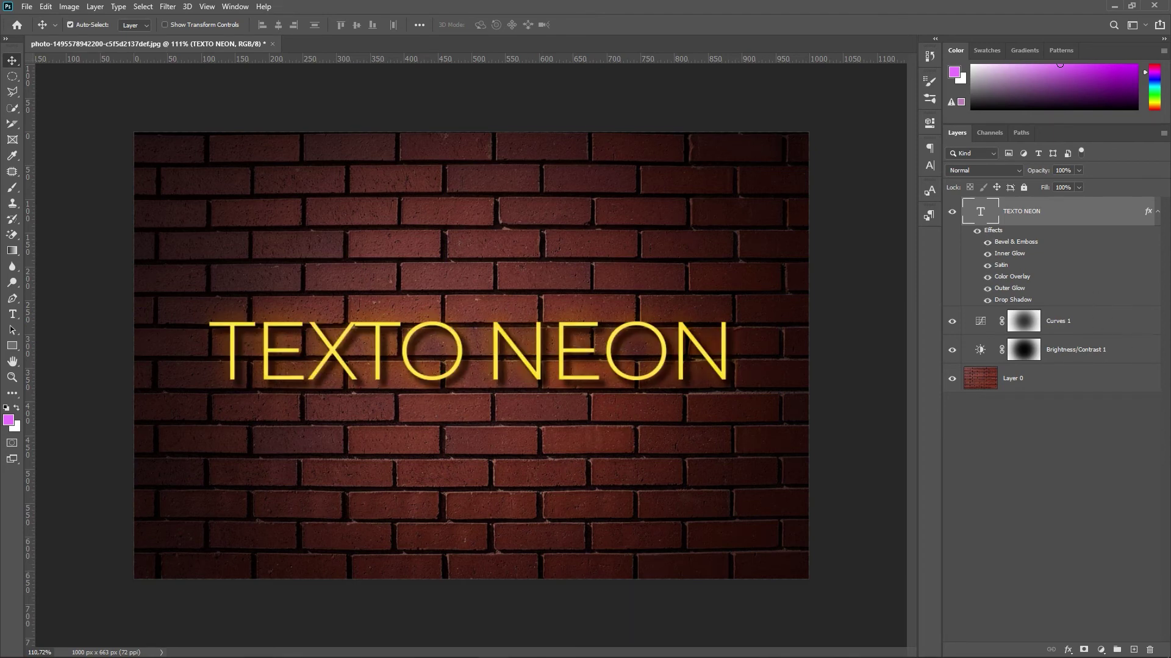
pyautogui.click(1090, 325)
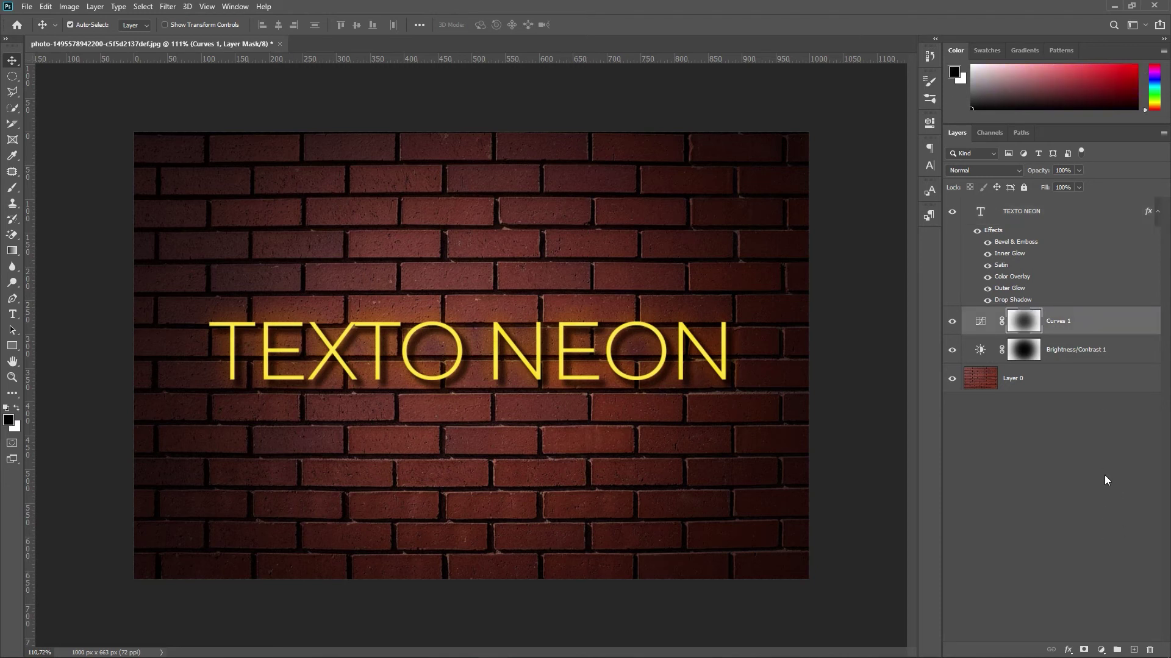
# Add a Hue/Saturation layer colorized to Hue 53, Saturation 73, Lightness +17, and invert its mask.
pyautogui.click(1101, 650)
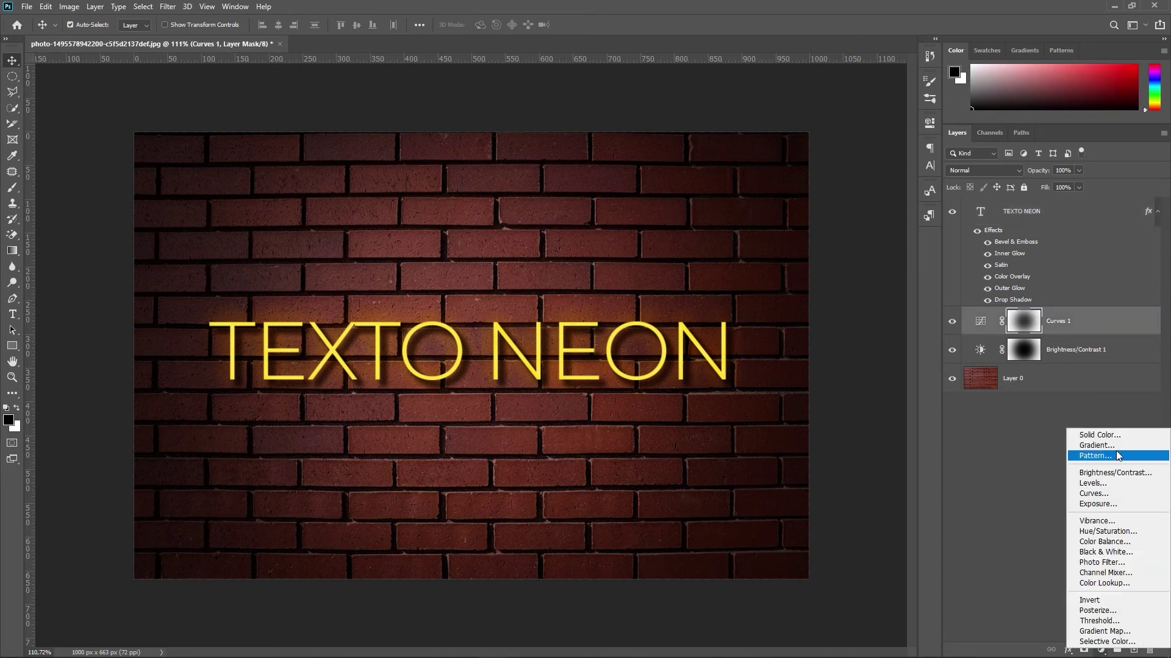
pyautogui.click(1107, 531)
pyautogui.click(767, 271)
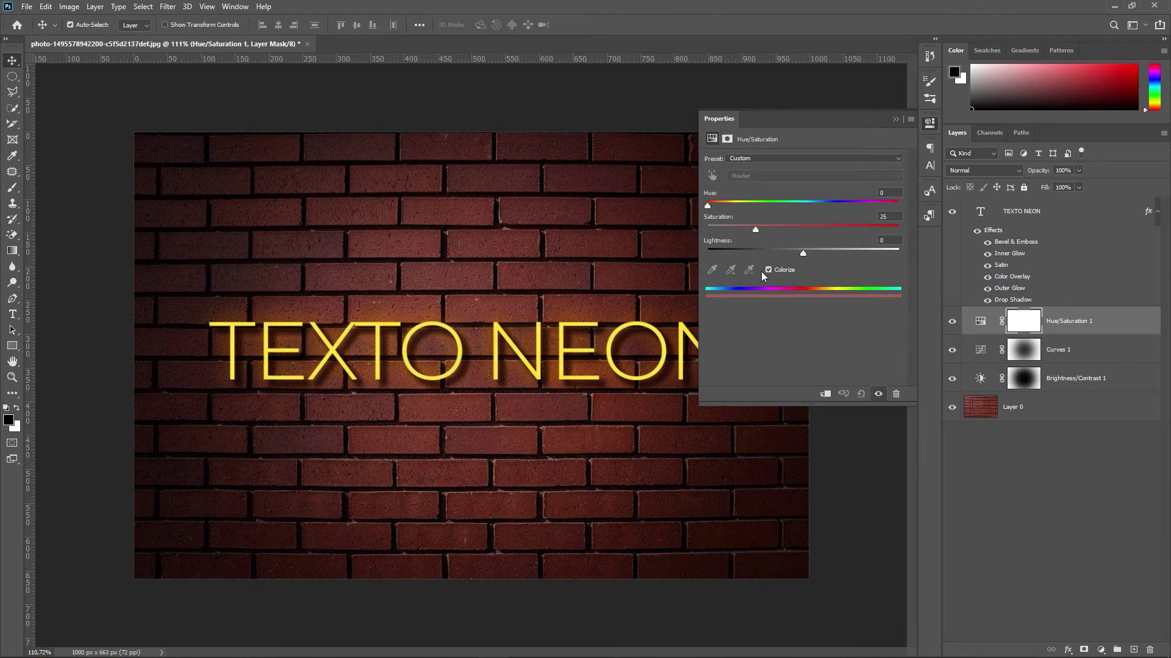
pyautogui.moveTo(707, 205)
pyautogui.mouseDown()
pyautogui.moveTo(848, 230)
pyautogui.moveTo(820, 255)
pyautogui.mouseUp()
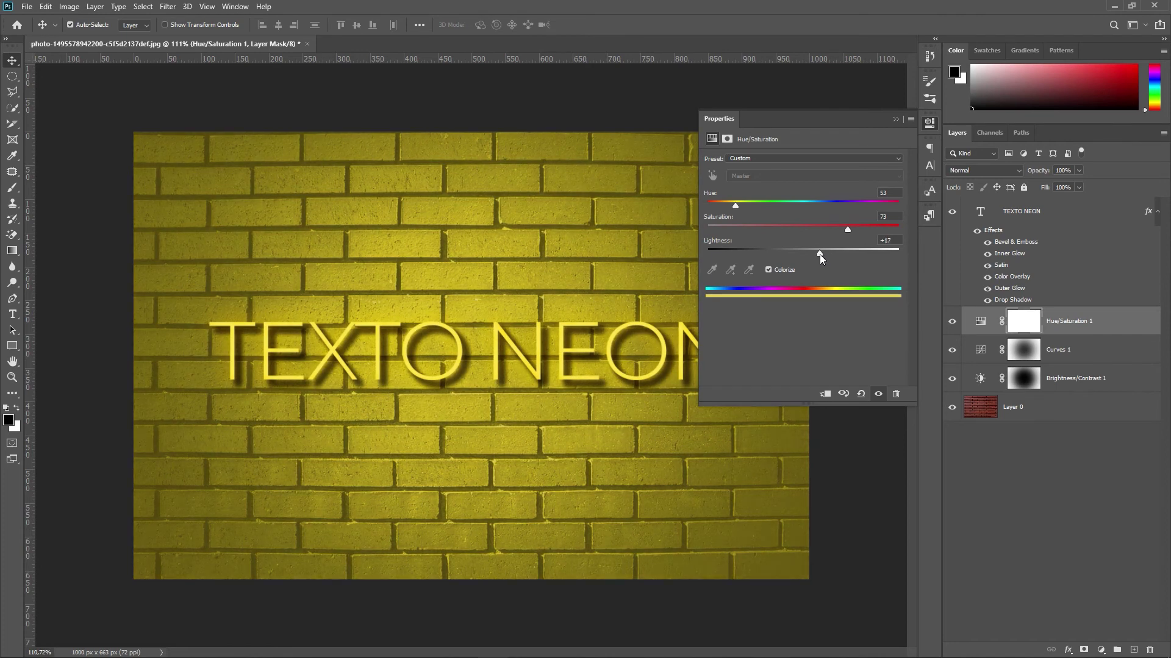
pyautogui.click(1023, 321)
pyautogui.hotkey('ctrl', 'i')
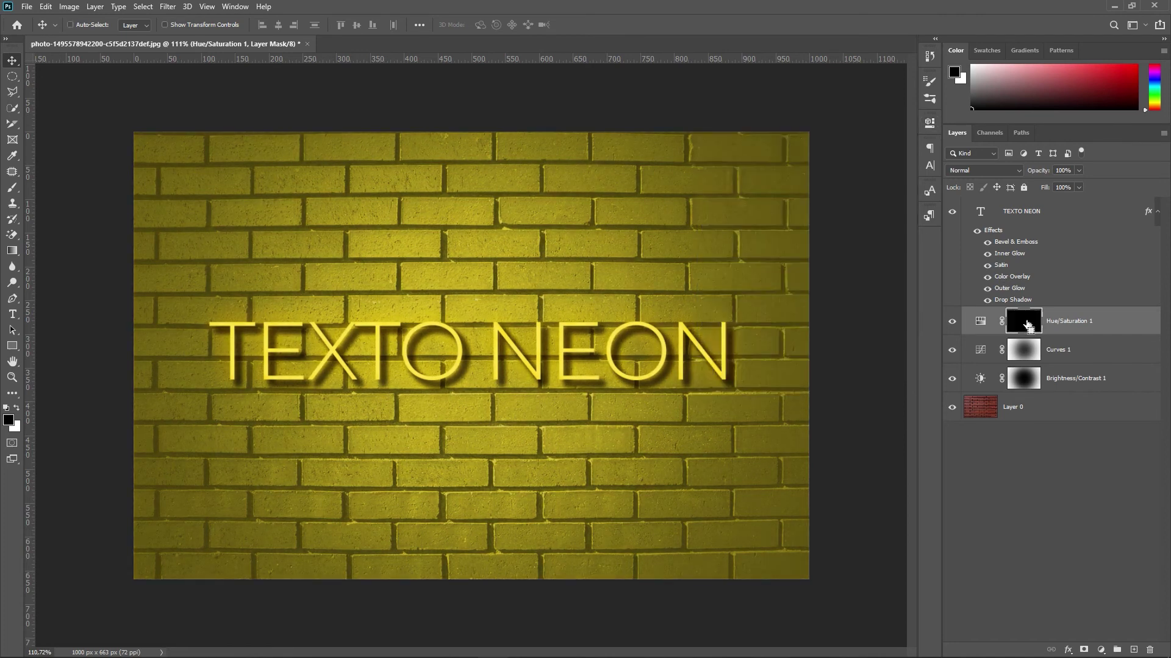
# Switch to a white brush, resize it, and undo a trial glow stroke.
pyautogui.press('b')
pyautogui.press('x')
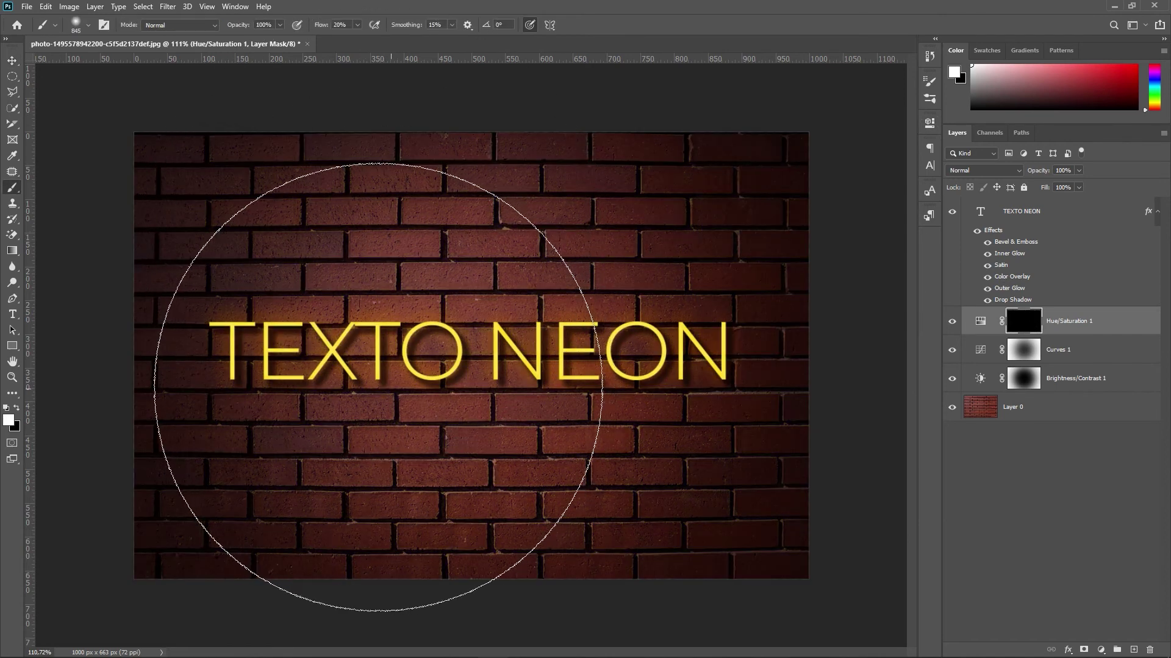
pyautogui.moveTo(378, 387)
pyautogui.mouseDown()
pyautogui.moveTo(243, 397)
pyautogui.moveTo(601, 360)
pyautogui.moveTo(675, 366)
pyautogui.moveTo(386, 356)
pyautogui.mouseUp()
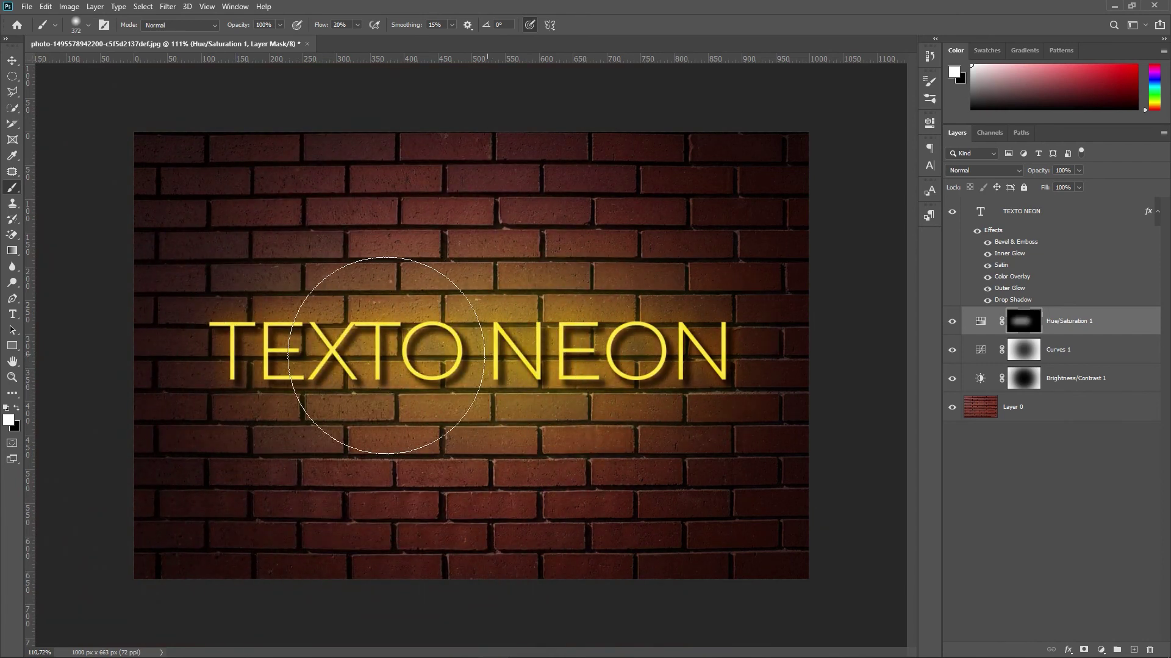
pyautogui.scroll(-2, 386, 355)
pyautogui.hotkey('ctrl', 'z')
# Set brush flow to 5% and paint a soft glow on the mask behind the text.
pyautogui.doubleClick(340, 24)
pyautogui.write('5')
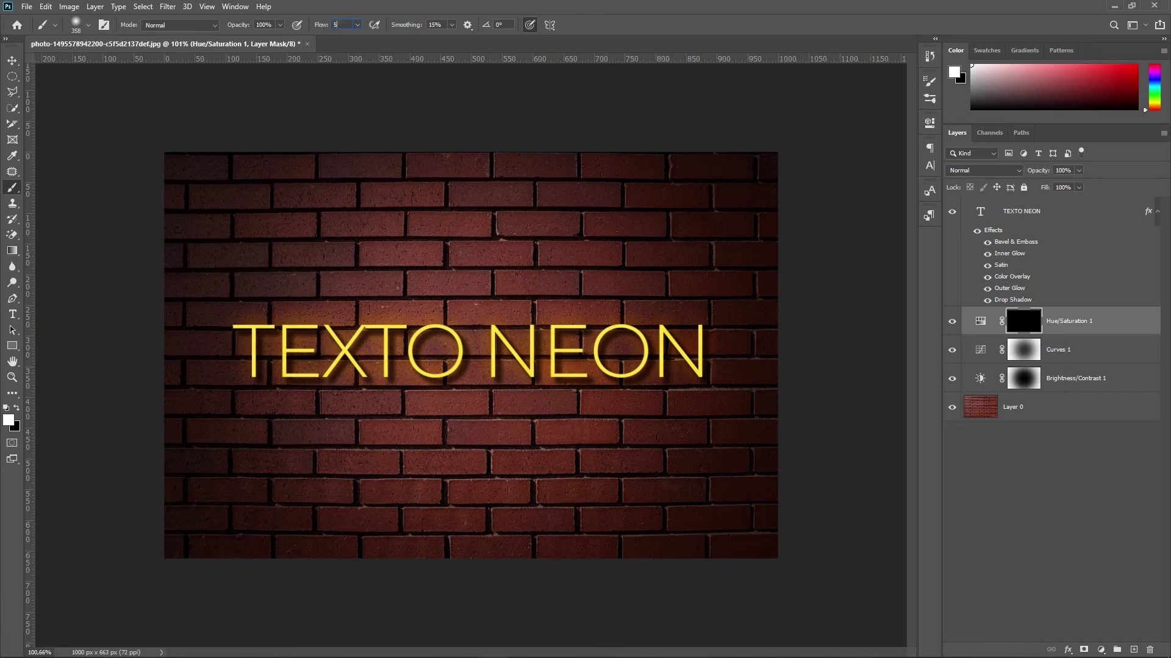
pyautogui.press('Return')
pyautogui.moveTo(262, 353)
pyautogui.mouseDown()
pyautogui.moveTo(509, 361)
pyautogui.moveTo(487, 356)
pyautogui.mouseUp()
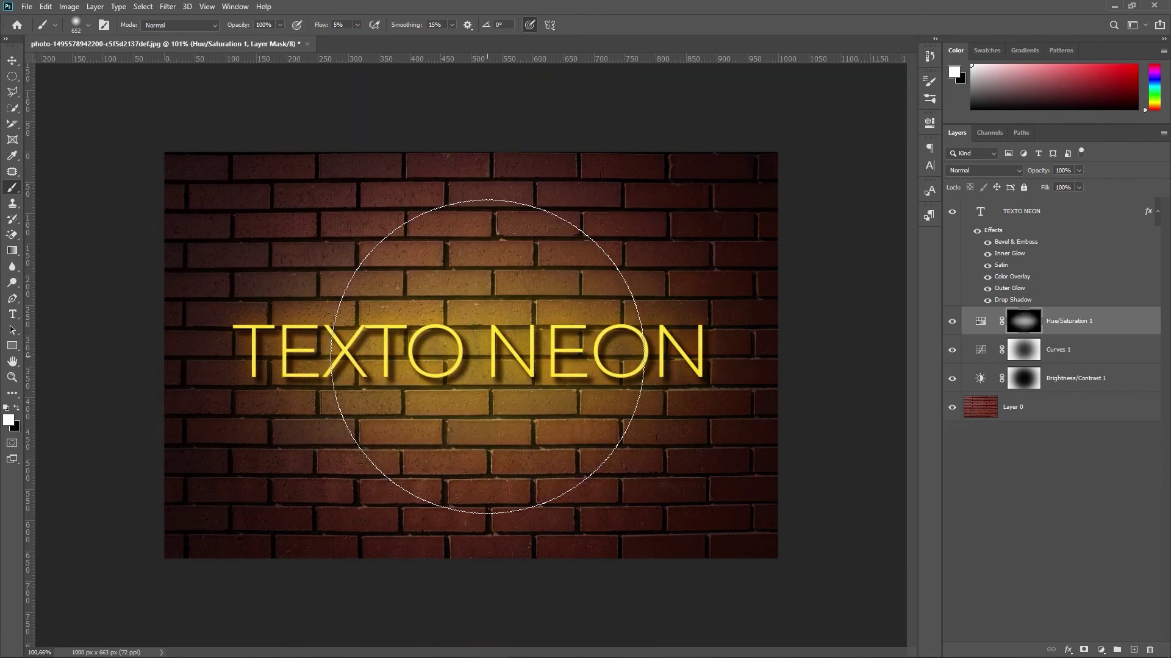
pyautogui.scroll(2, 487, 357)
pyautogui.press('v')
pyautogui.click(1111, 327)
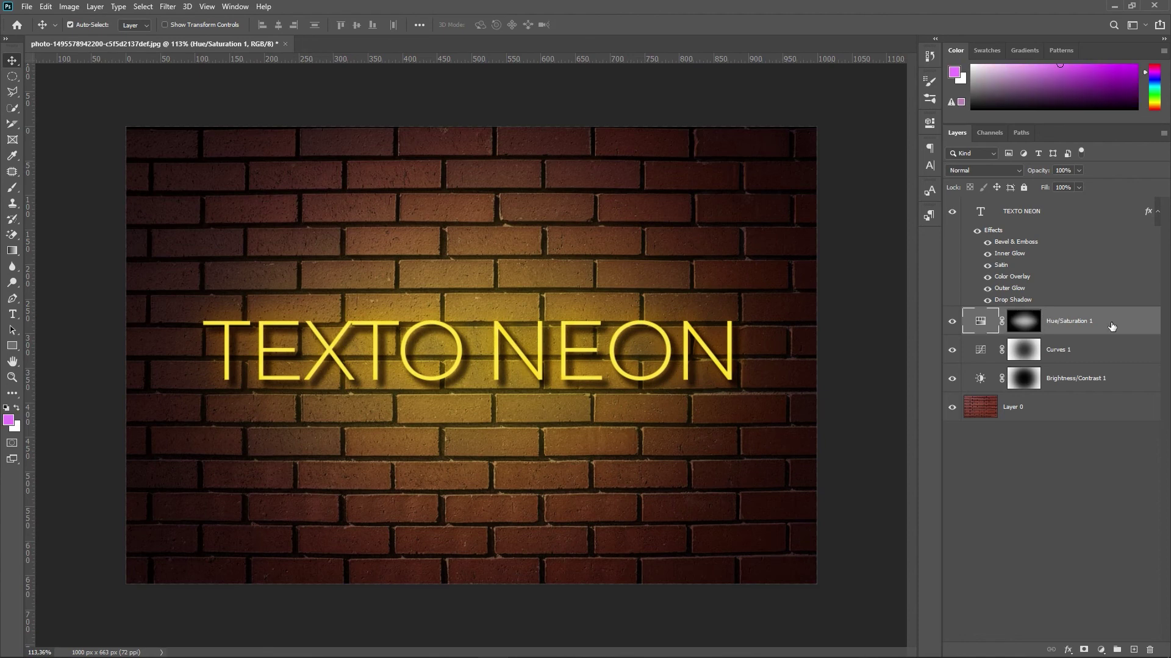
# Lower the Hue/Saturation 1 layer opacity to about 86%.
pyautogui.click(1077, 170)
pyautogui.moveTo(1083, 184); pyautogui.dragTo(1071, 190)
pyautogui.click(1118, 335)
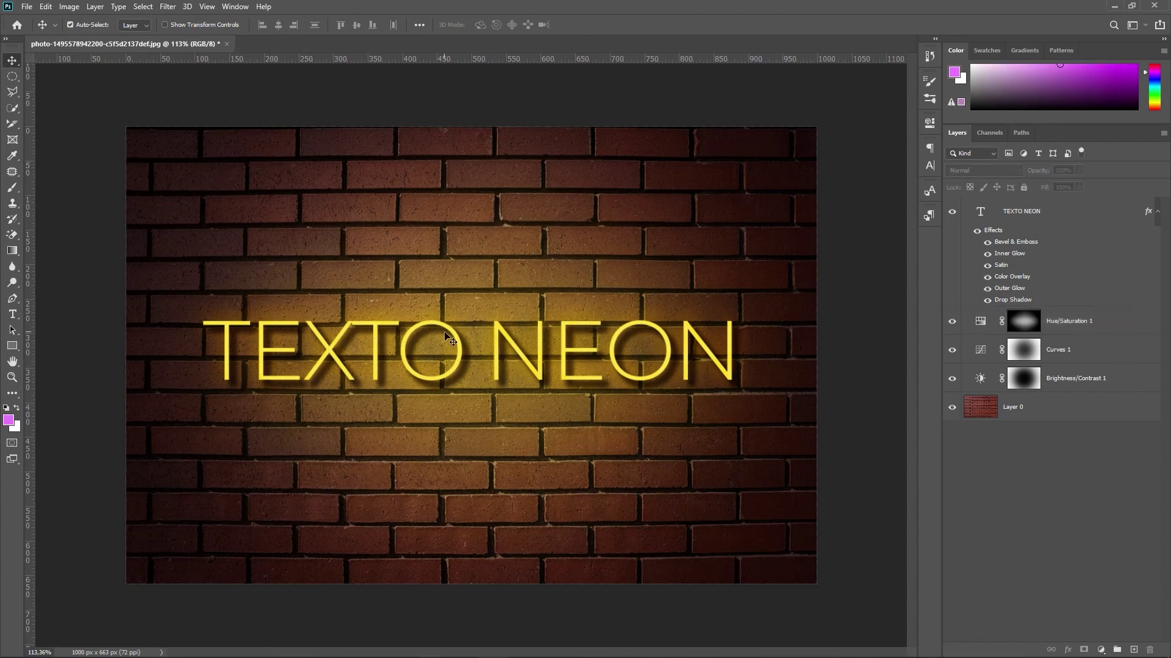
pyautogui.scroll(1, 470, 358)
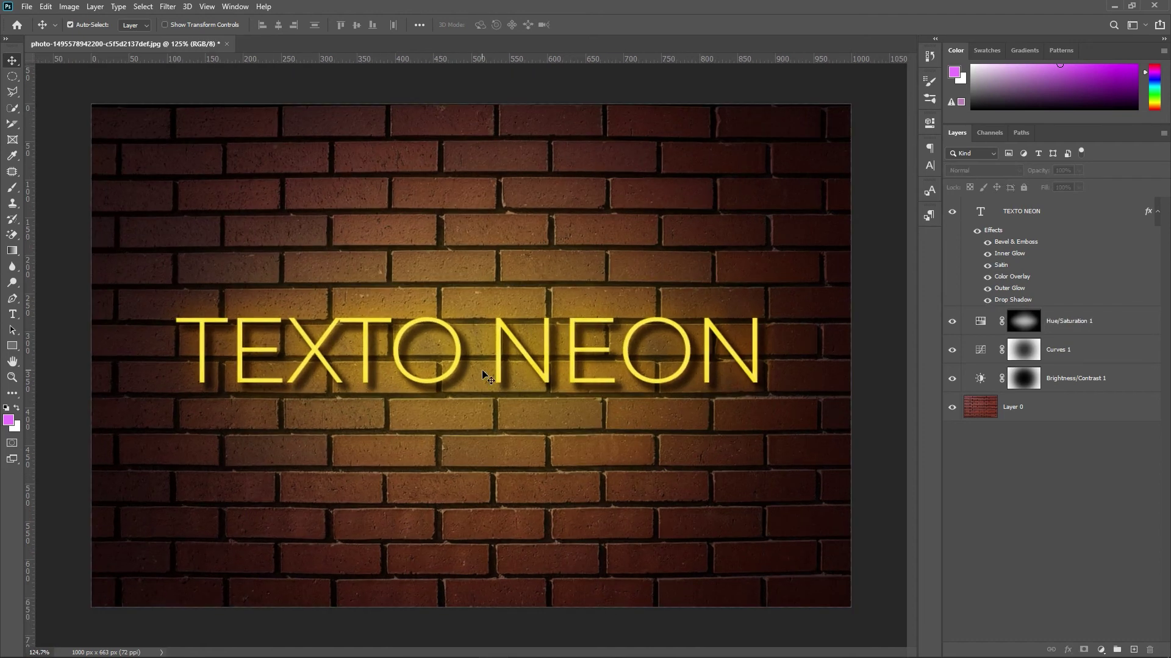